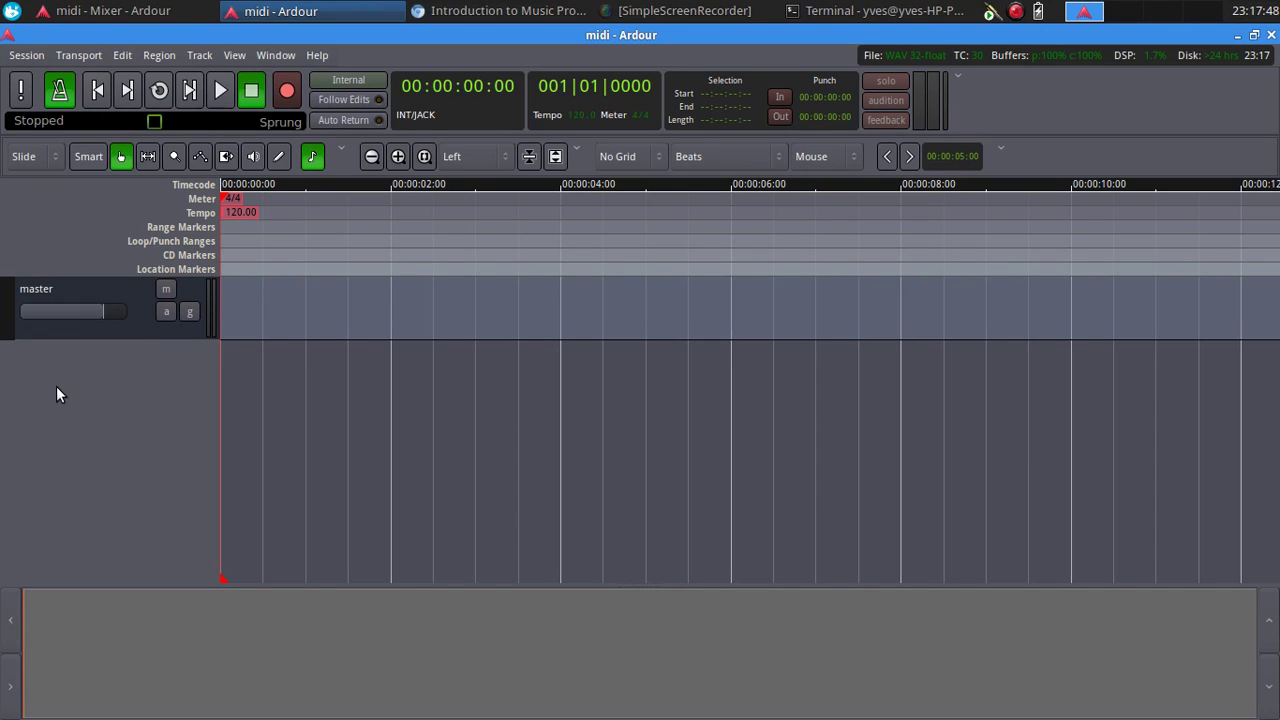
Add a MIDI track, MIDI 1, with the Calf Fluidsynth instrument plugin
{"action": "double_click", "coordinate": [111, 360]}
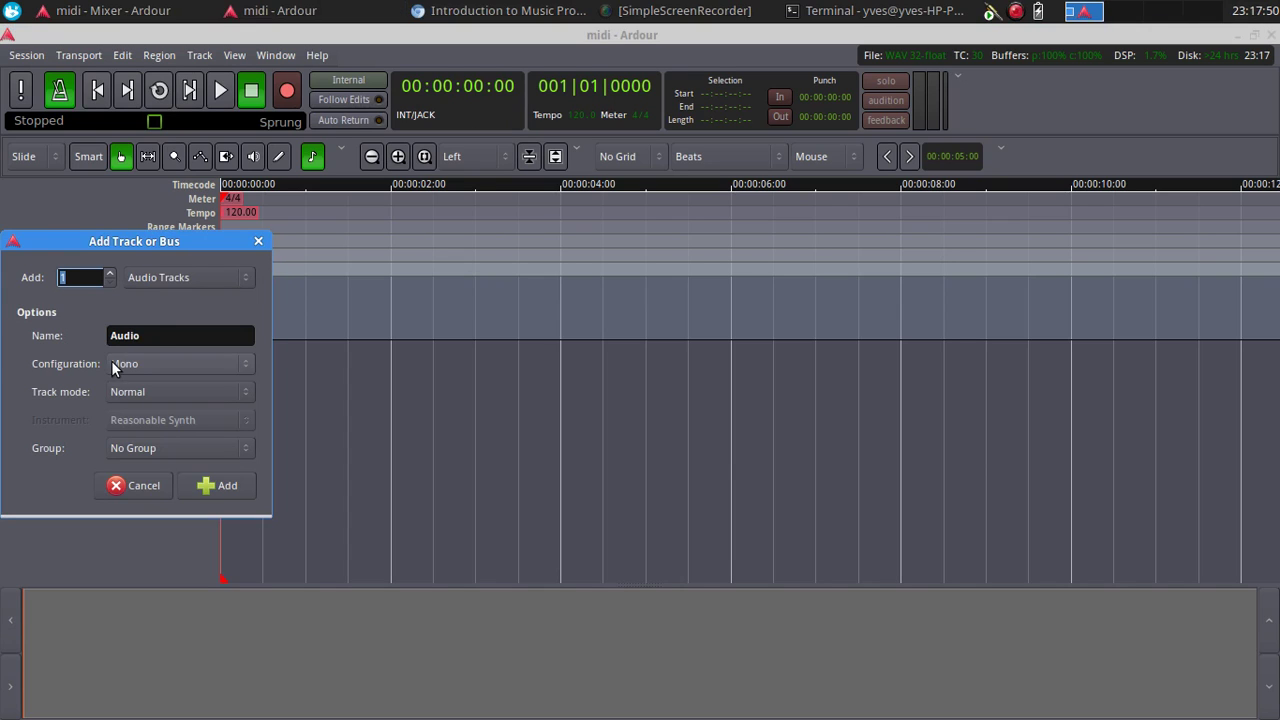
{"action": "left_click", "coordinate": [176, 277]}
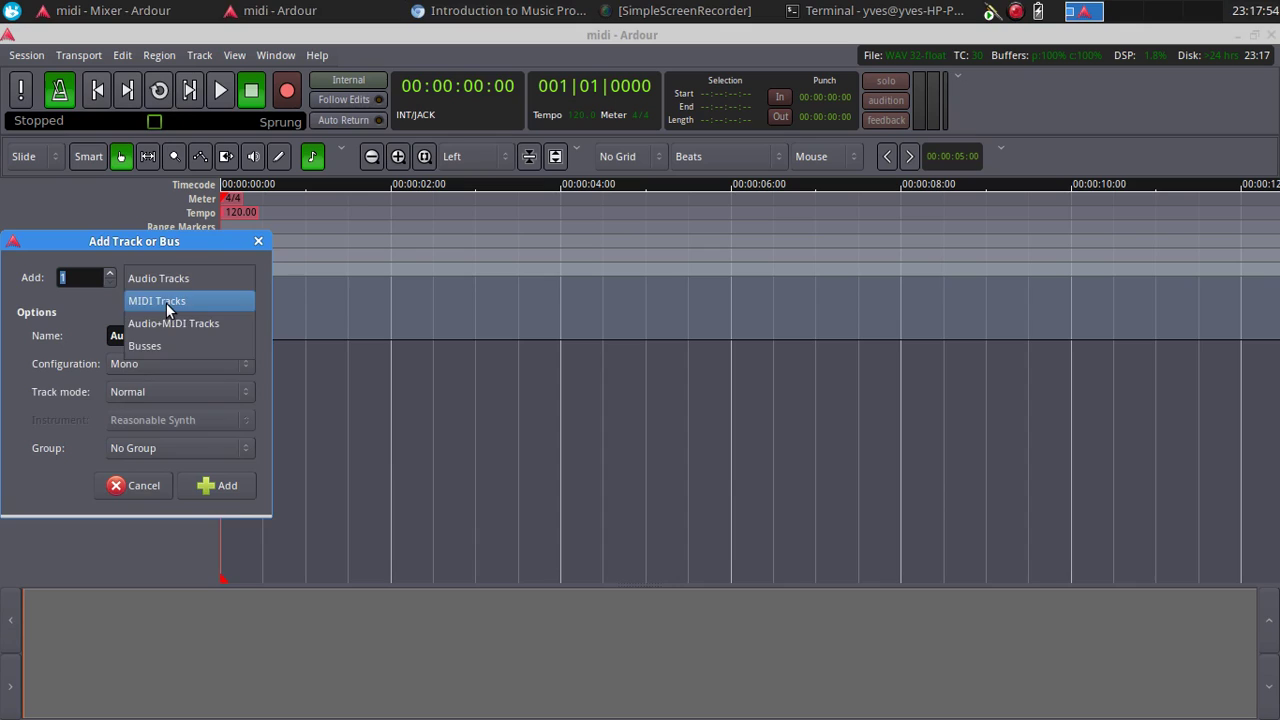
{"action": "left_click", "coordinate": [166, 303]}
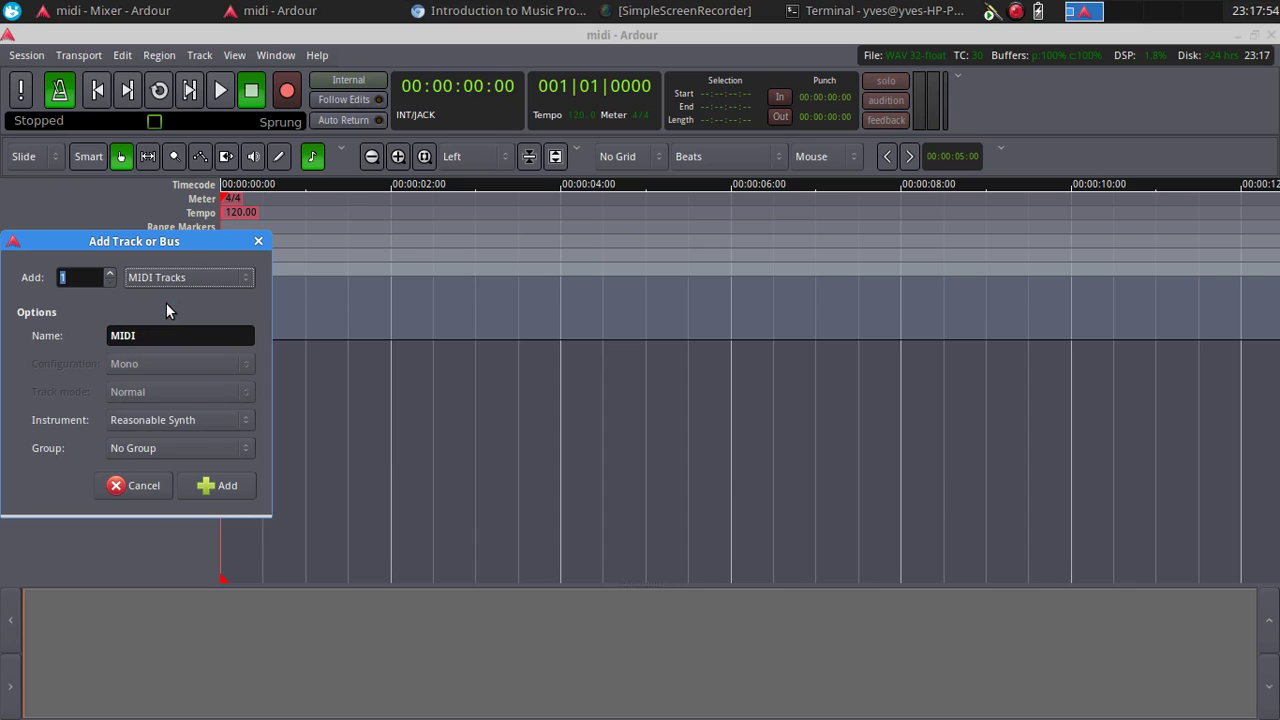
{"action": "left_click", "coordinate": [207, 420]}
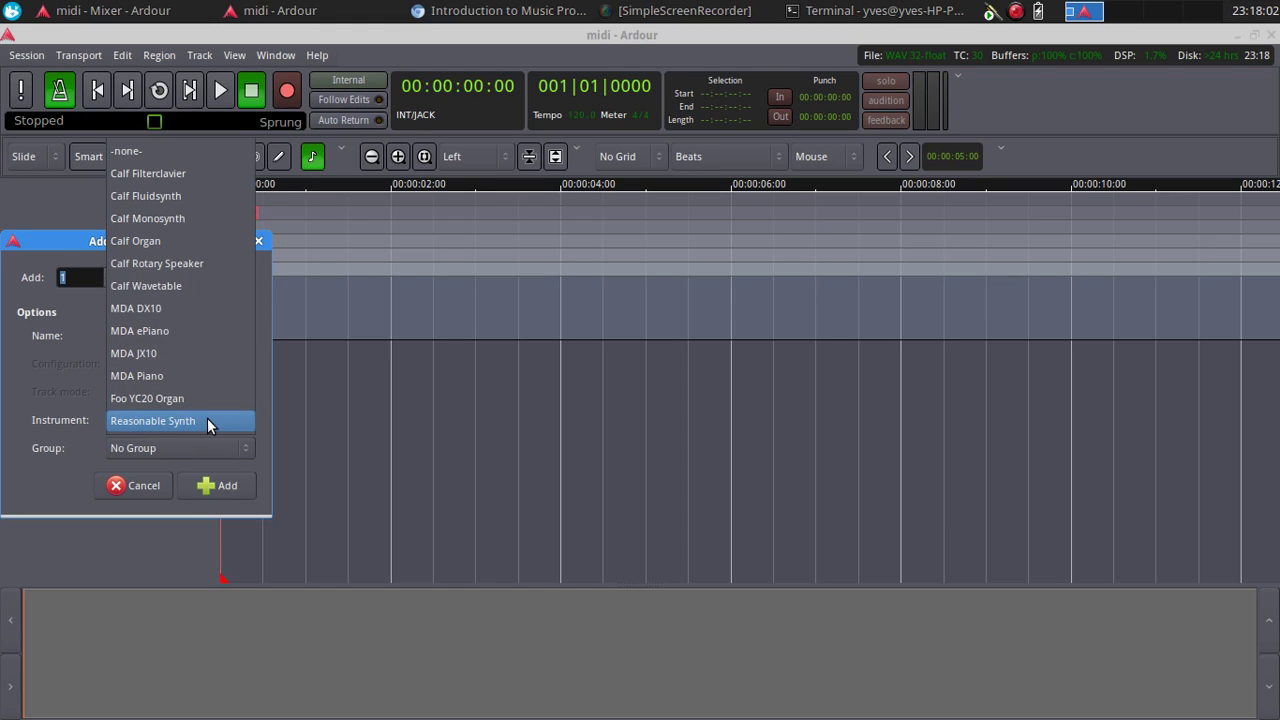
{"action": "left_click", "coordinate": [197, 197]}
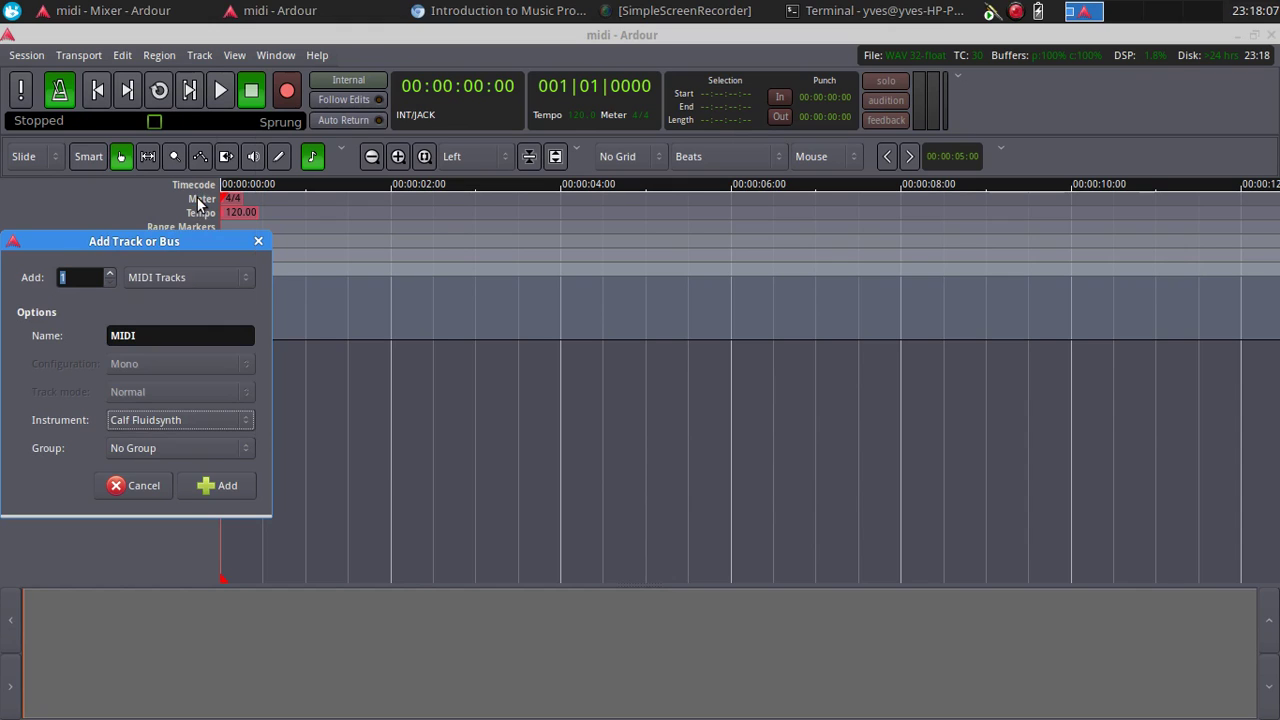
{"action": "left_click", "coordinate": [216, 486]}
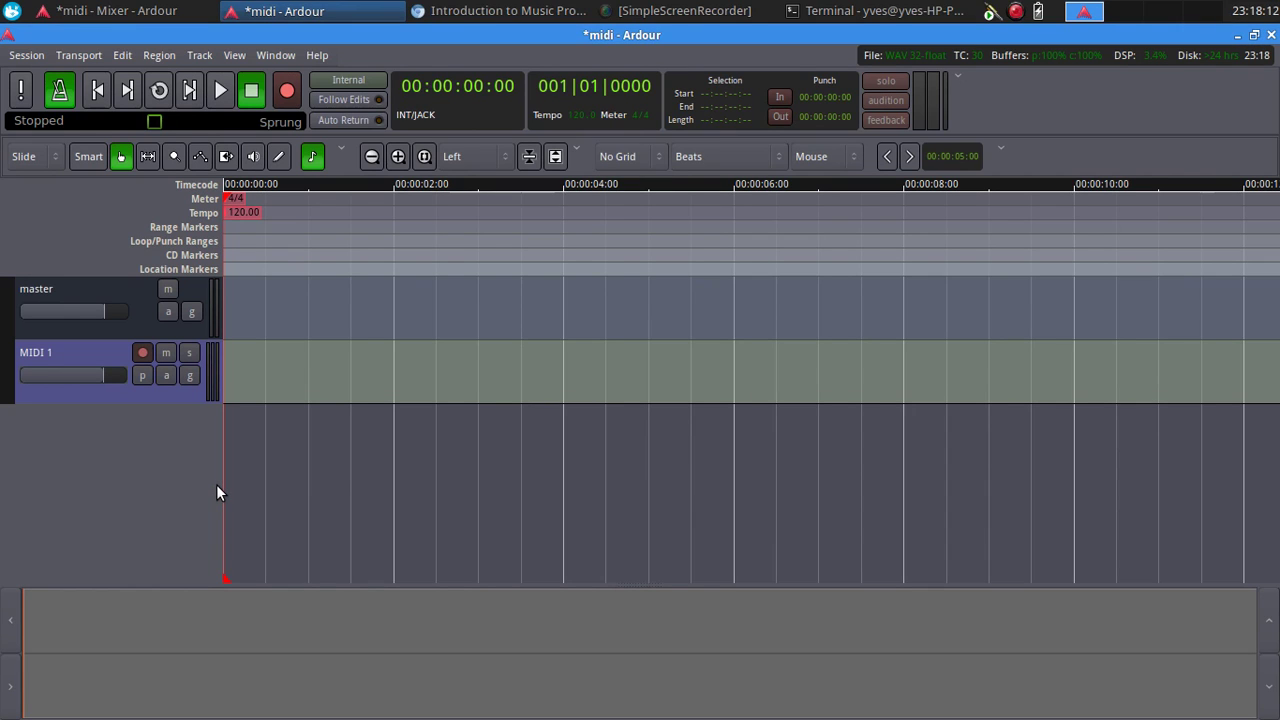
From the Mixer, load /usr/share/sounds/sf2/FluidR3_GM.sf2 into MIDI 1's Calf Fluidsynth
{"action": "key", "text": "alt+m"}
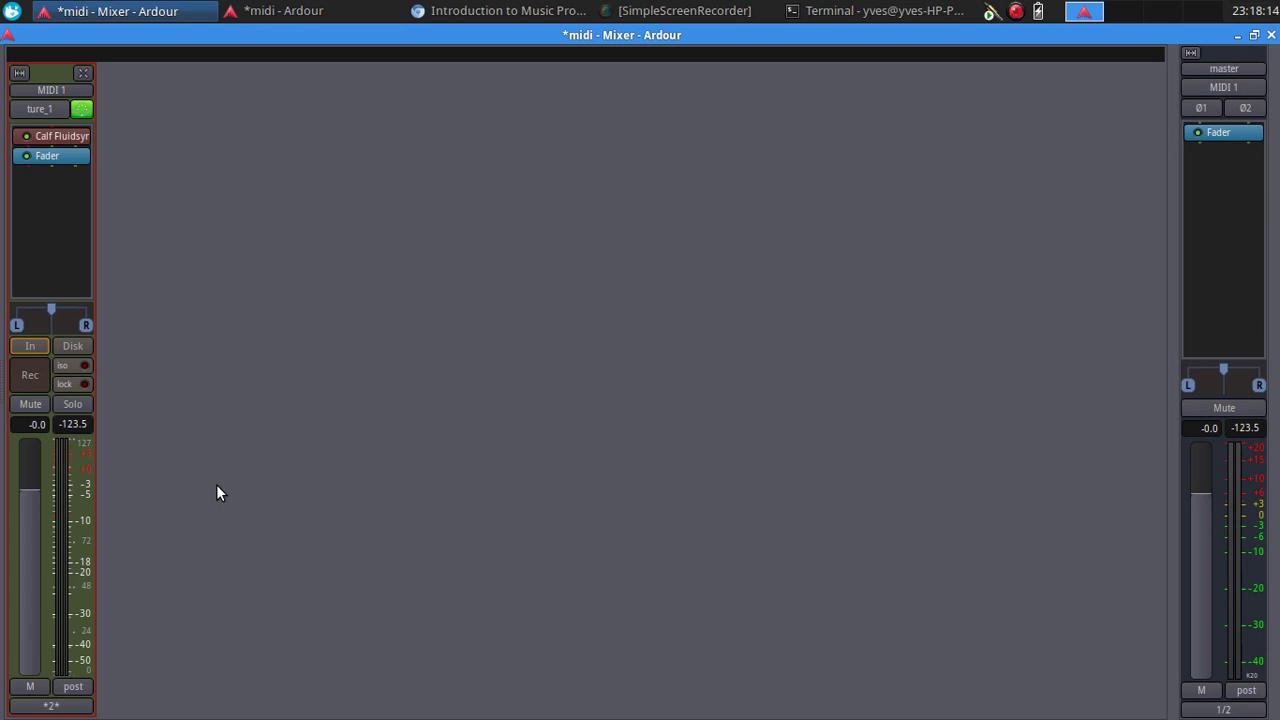
{"action": "double_click", "coordinate": [72, 141]}
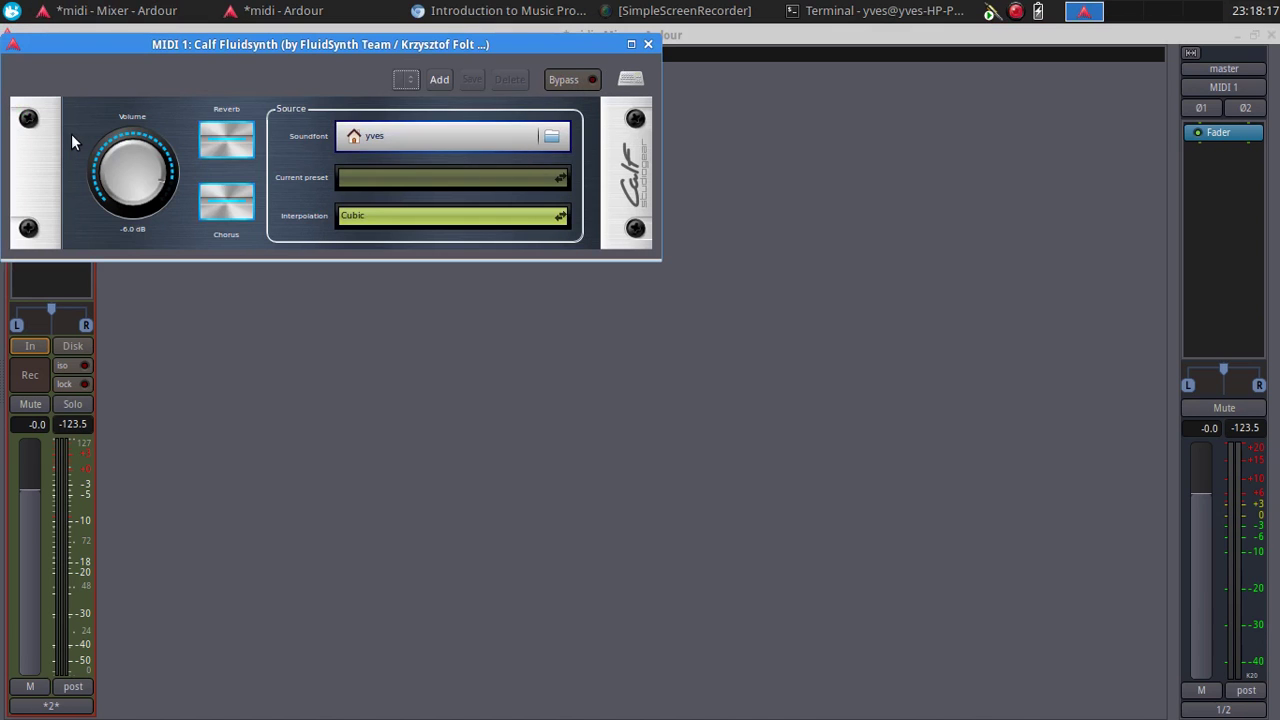
{"action": "left_click", "coordinate": [375, 136]}
{"action": "left_click", "coordinate": [335, 114]}
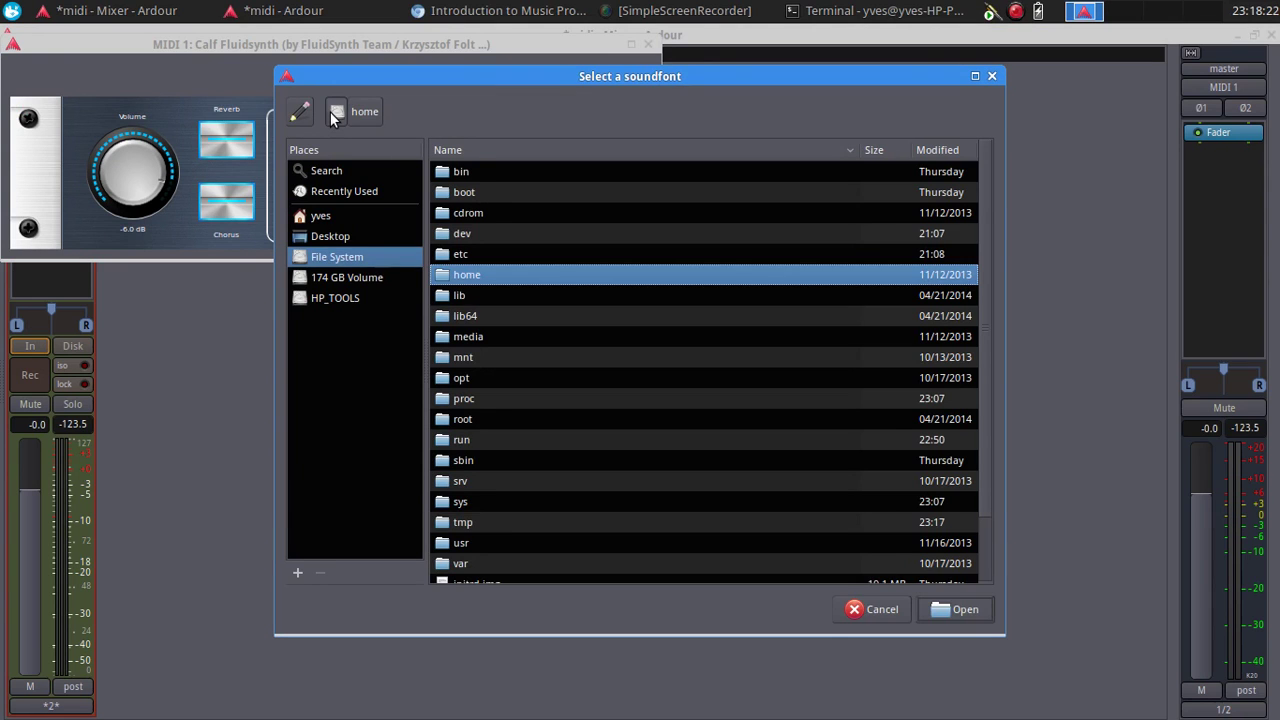
{"action": "type", "text": "usr"}
{"action": "key", "text": "Return"}
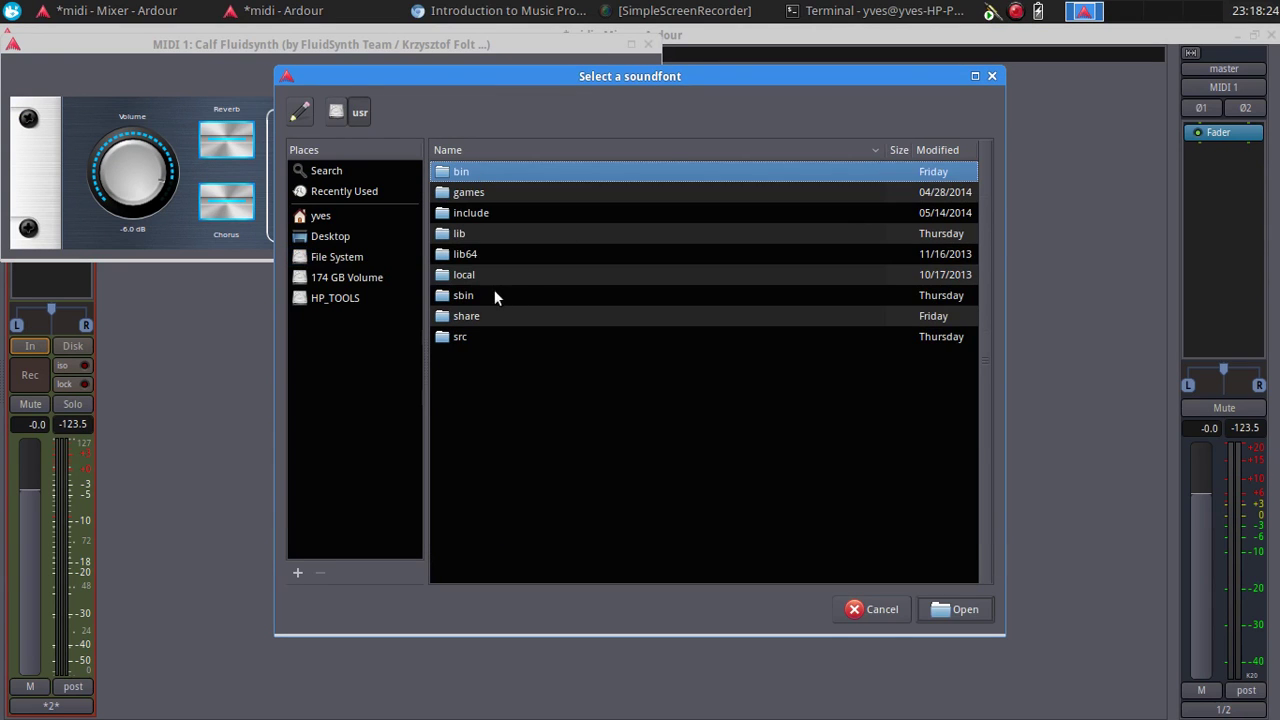
{"action": "double_click", "coordinate": [478, 311]}
{"action": "type", "text": "ss"}
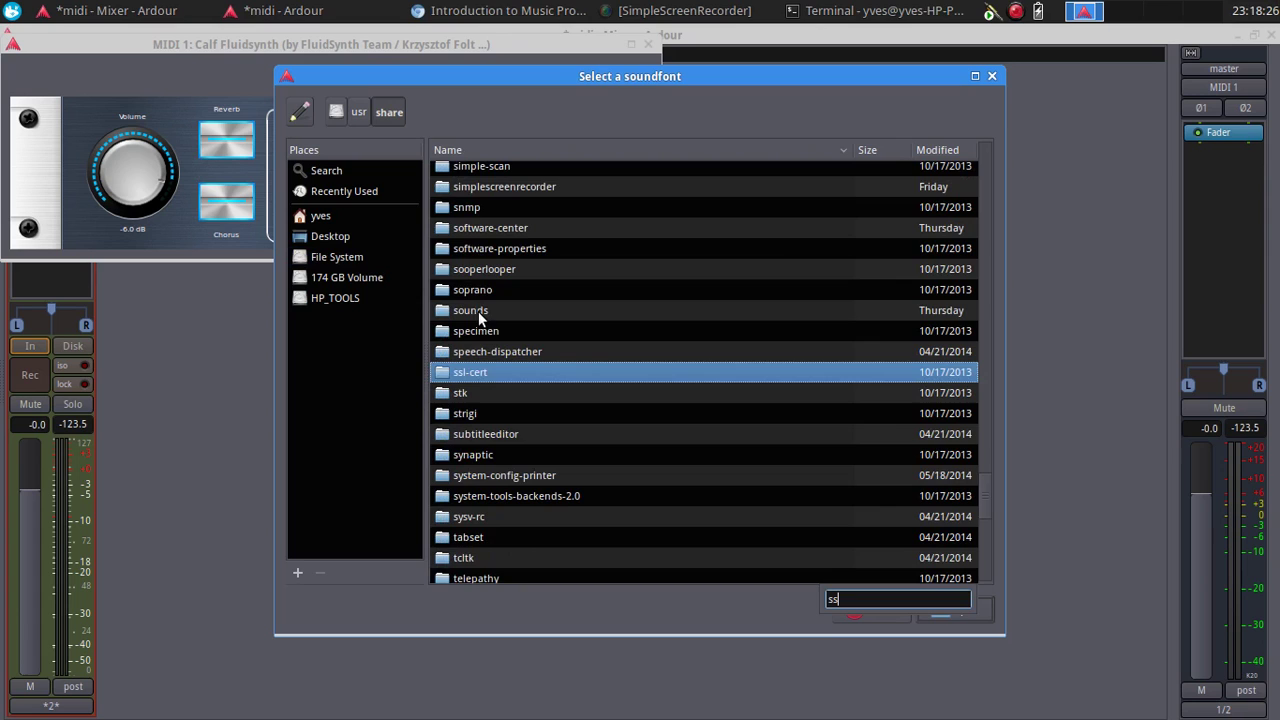
{"action": "double_click", "coordinate": [472, 312]}
{"action": "double_click", "coordinate": [473, 255]}
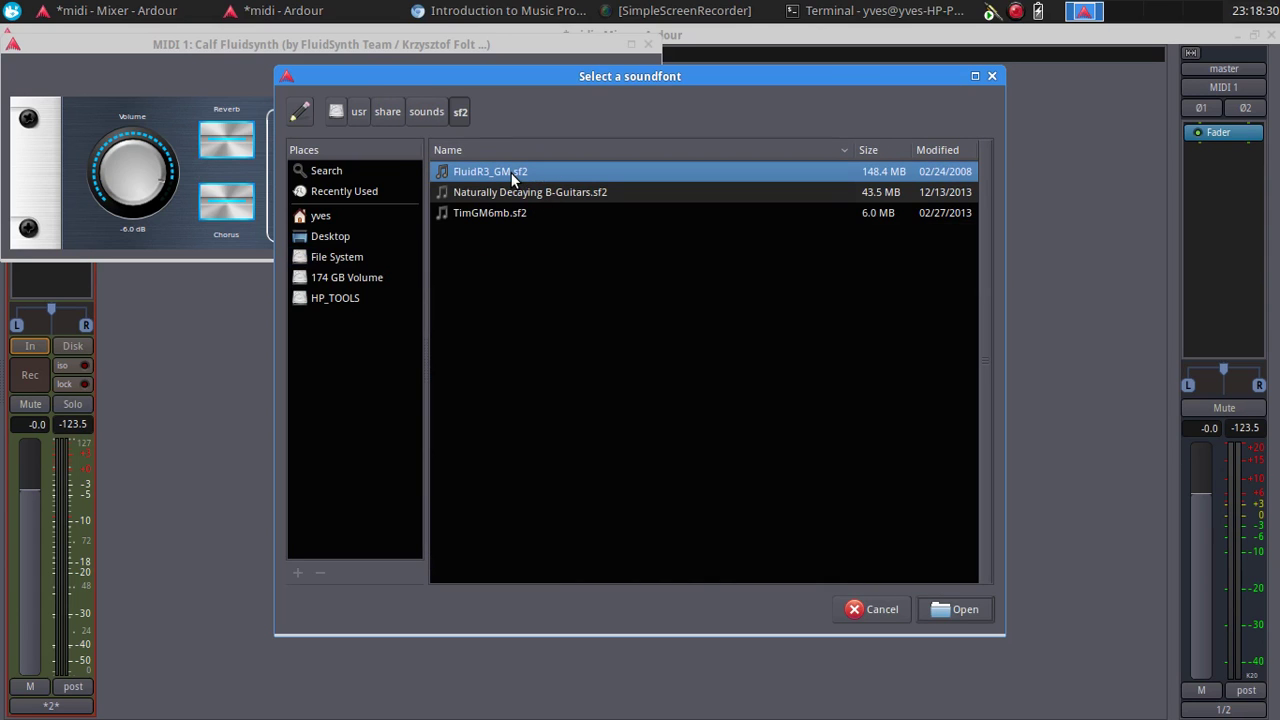
{"action": "double_click", "coordinate": [511, 177]}
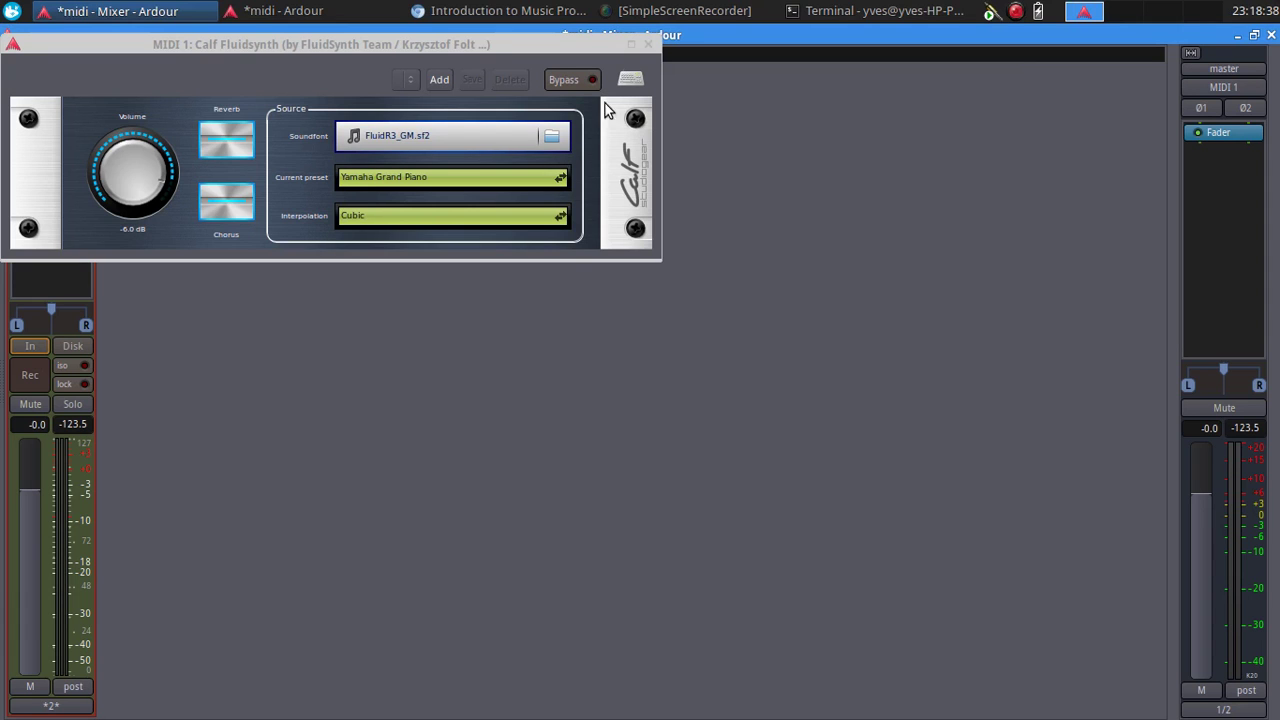
Close the plugin window, enlarge the MIDI 1 track, and play test notes on its keyboard
{"action": "left_click", "coordinate": [650, 46]}
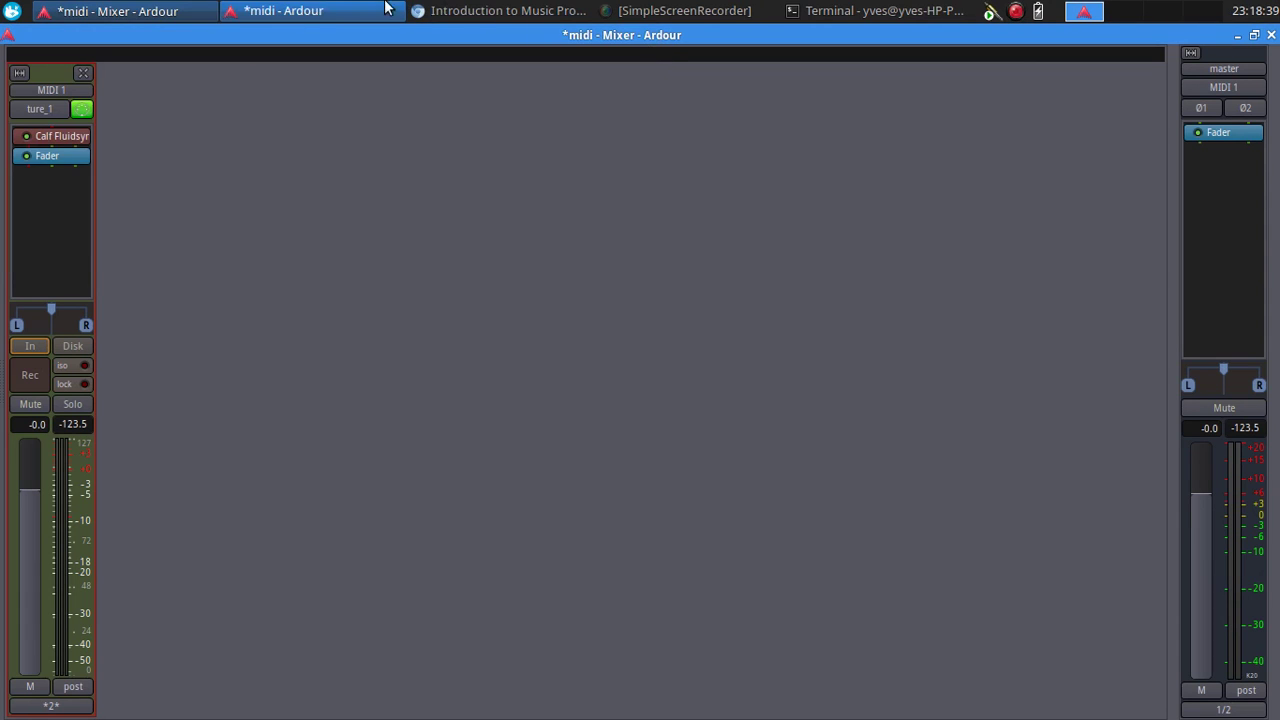
{"action": "left_click", "coordinate": [290, 11]}
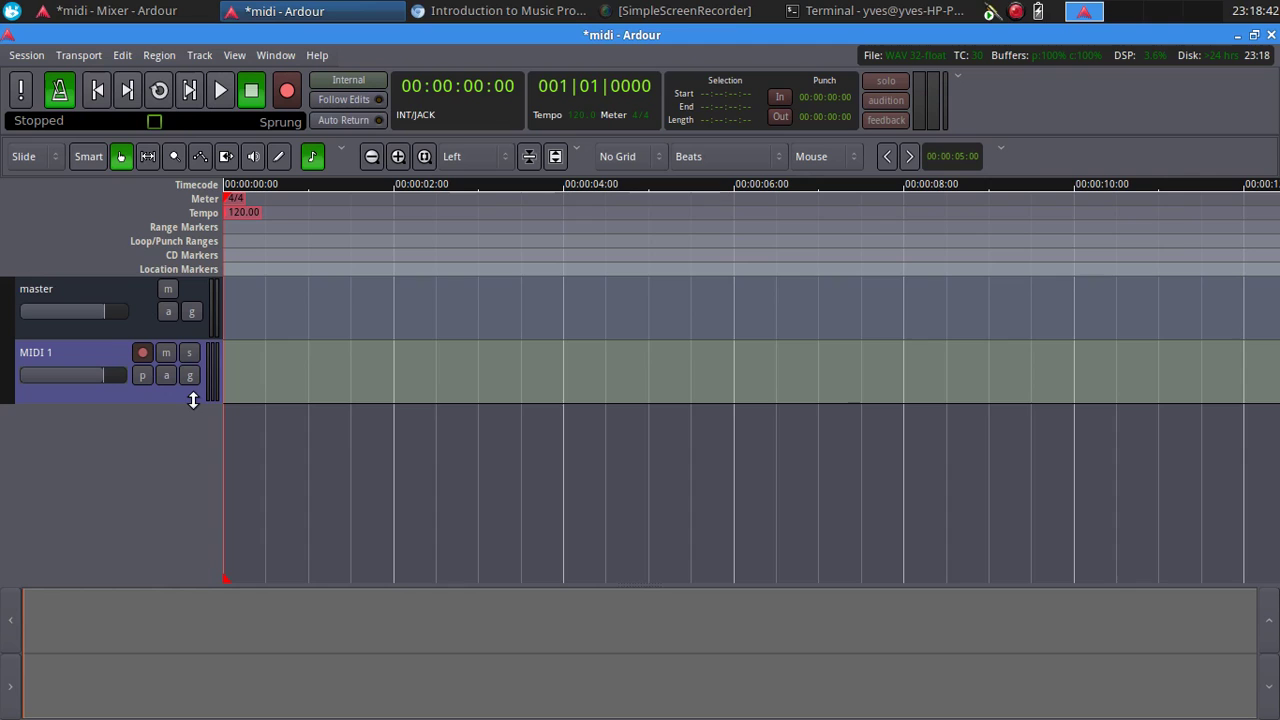
{"action": "left_click_drag", "start_coordinate": [190, 403], "coordinate": [204, 516]}
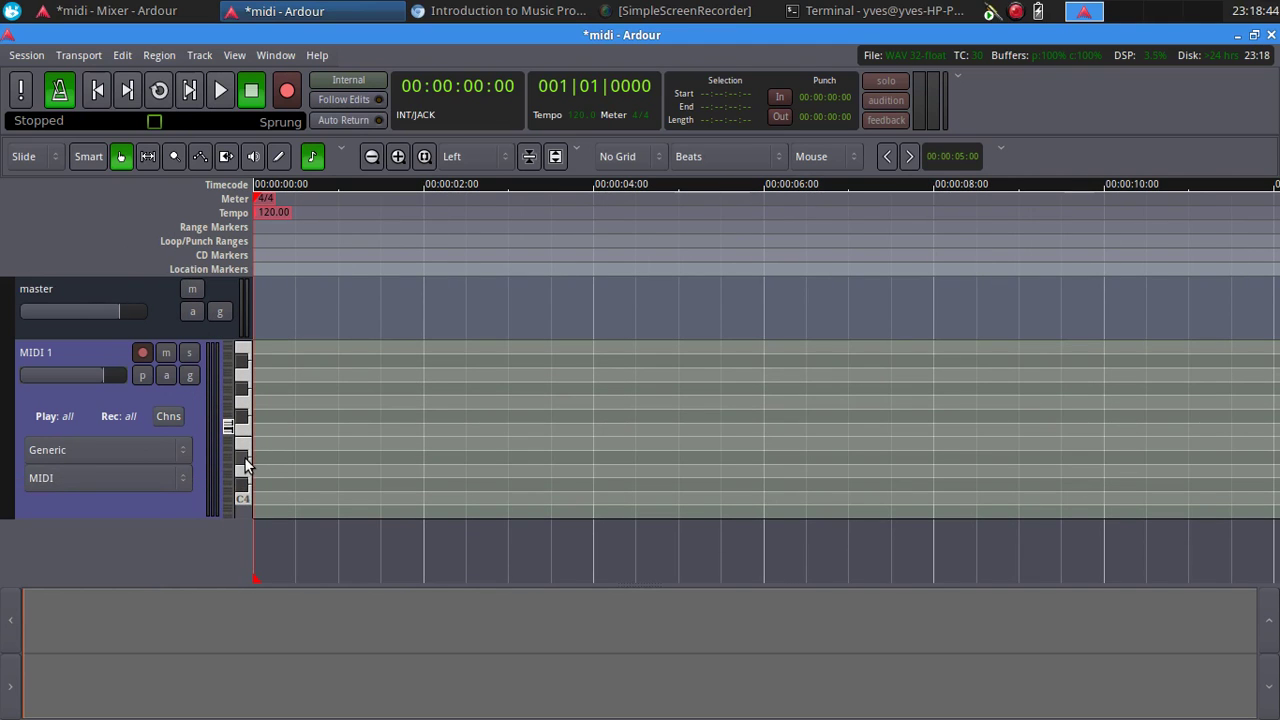
{"action": "mouse_move", "coordinate": [242, 430]}
{"action": "left_mouse_down"}
{"action": "mouse_move", "coordinate": [245, 465]}
{"action": "mouse_move", "coordinate": [240, 425]}
{"action": "left_mouse_up"}
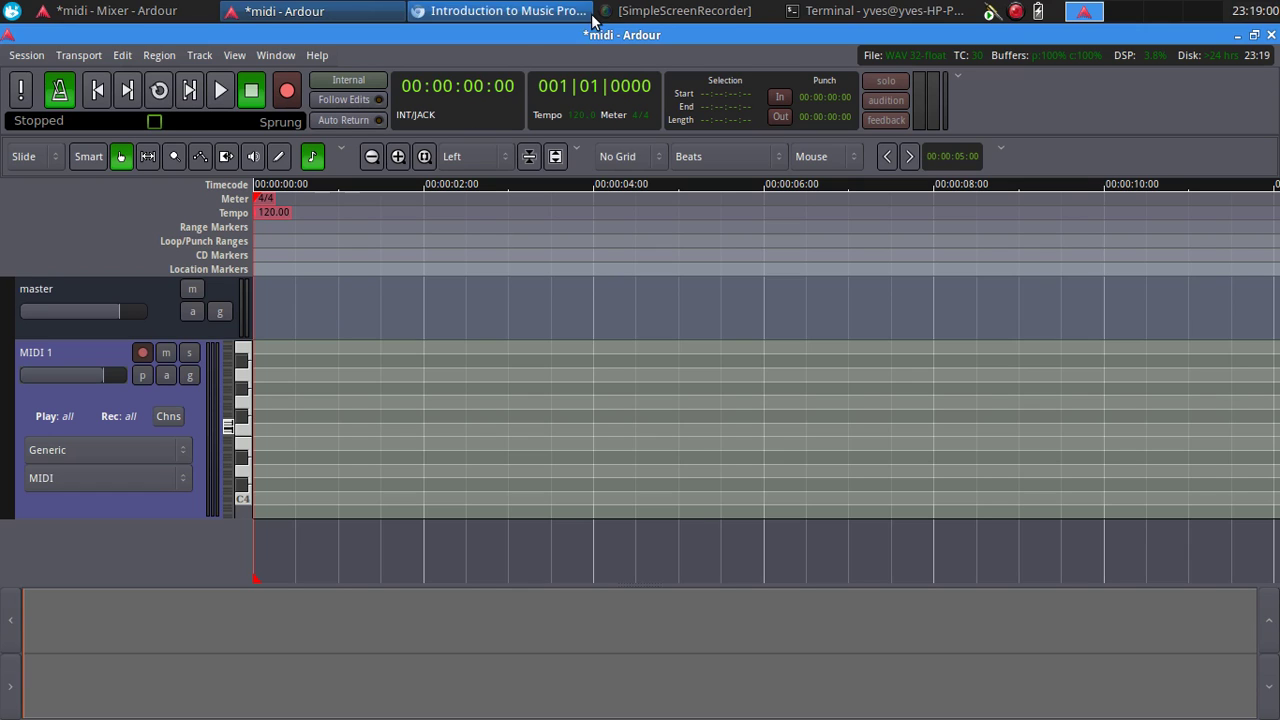
Verify in QjackCtl that system midi_capture_1 feeds ardour MIDI 1/midi_in 1, then return to Ardour
{"action": "left_click", "coordinate": [991, 15]}
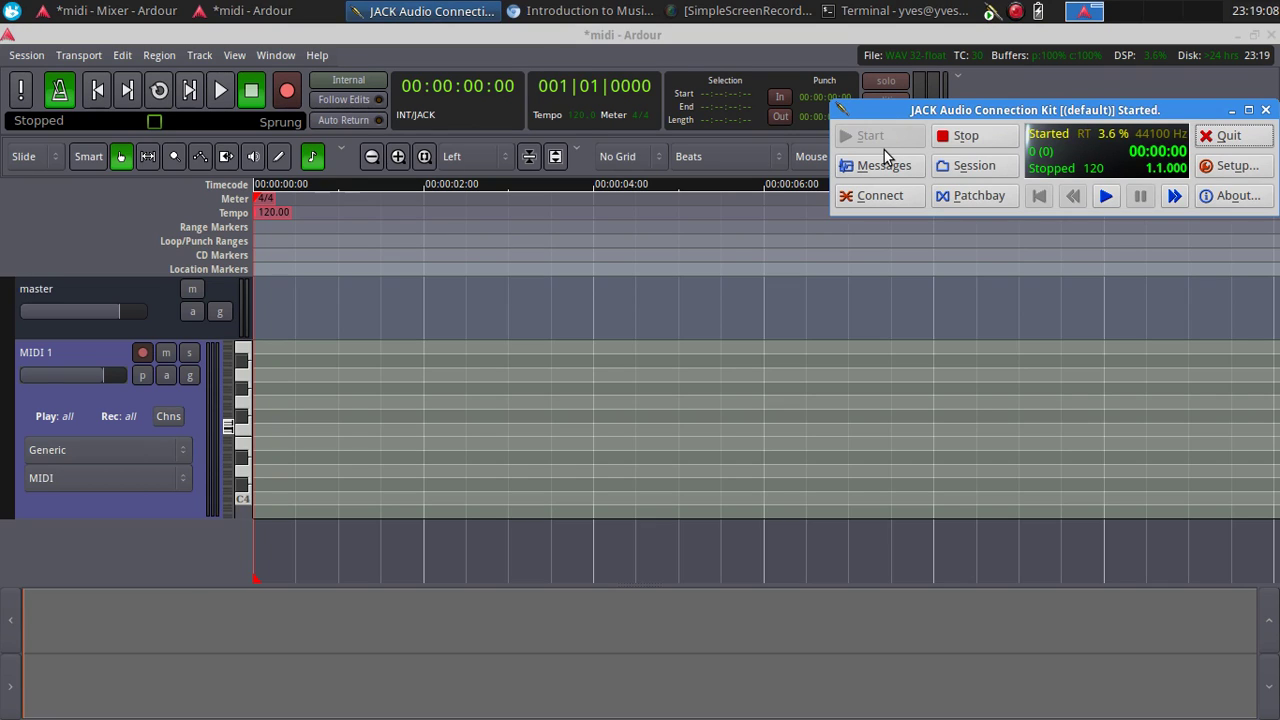
{"action": "left_click", "coordinate": [898, 200]}
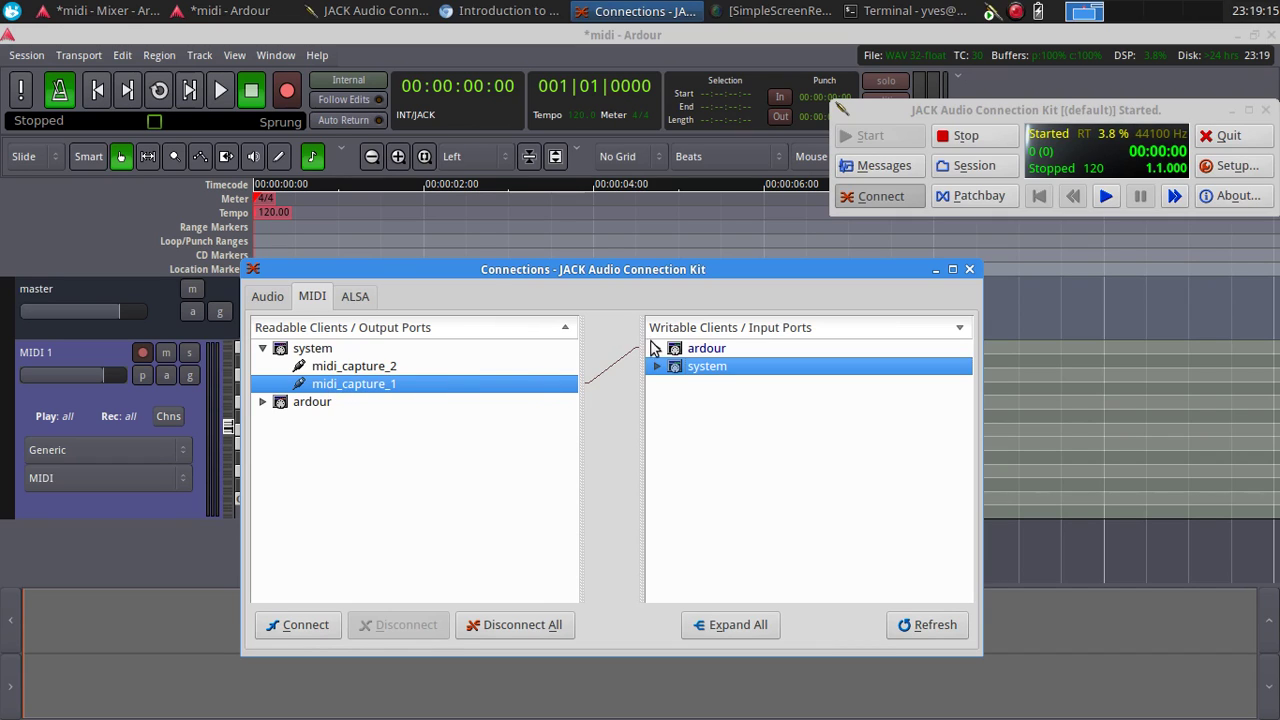
{"action": "left_click", "coordinate": [657, 348]}
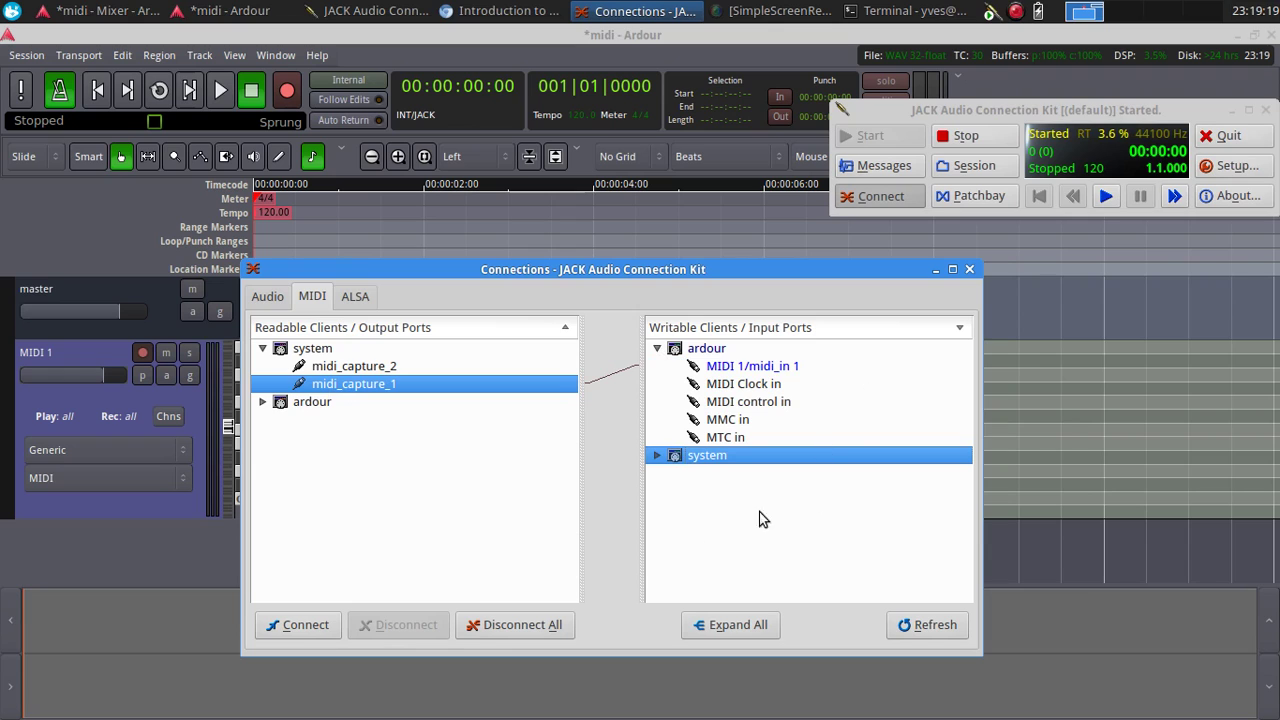
{"action": "left_click", "coordinate": [969, 270]}
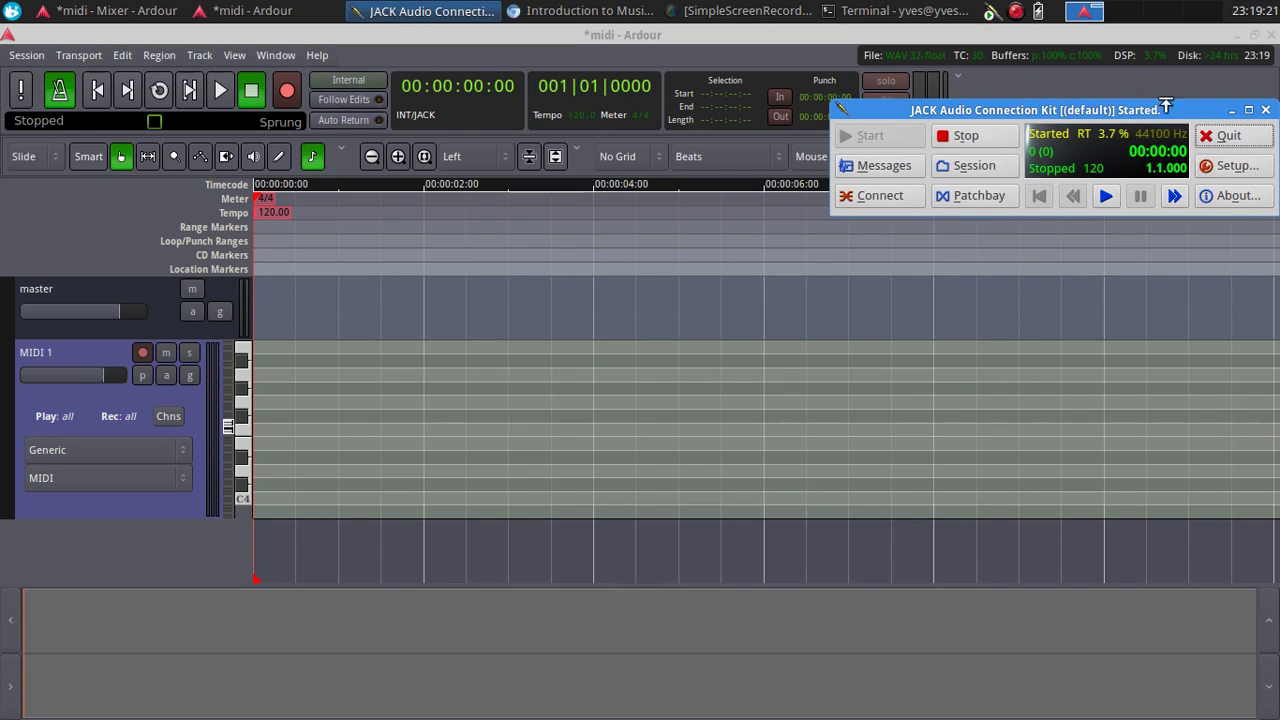
{"action": "left_click", "coordinate": [566, 34]}
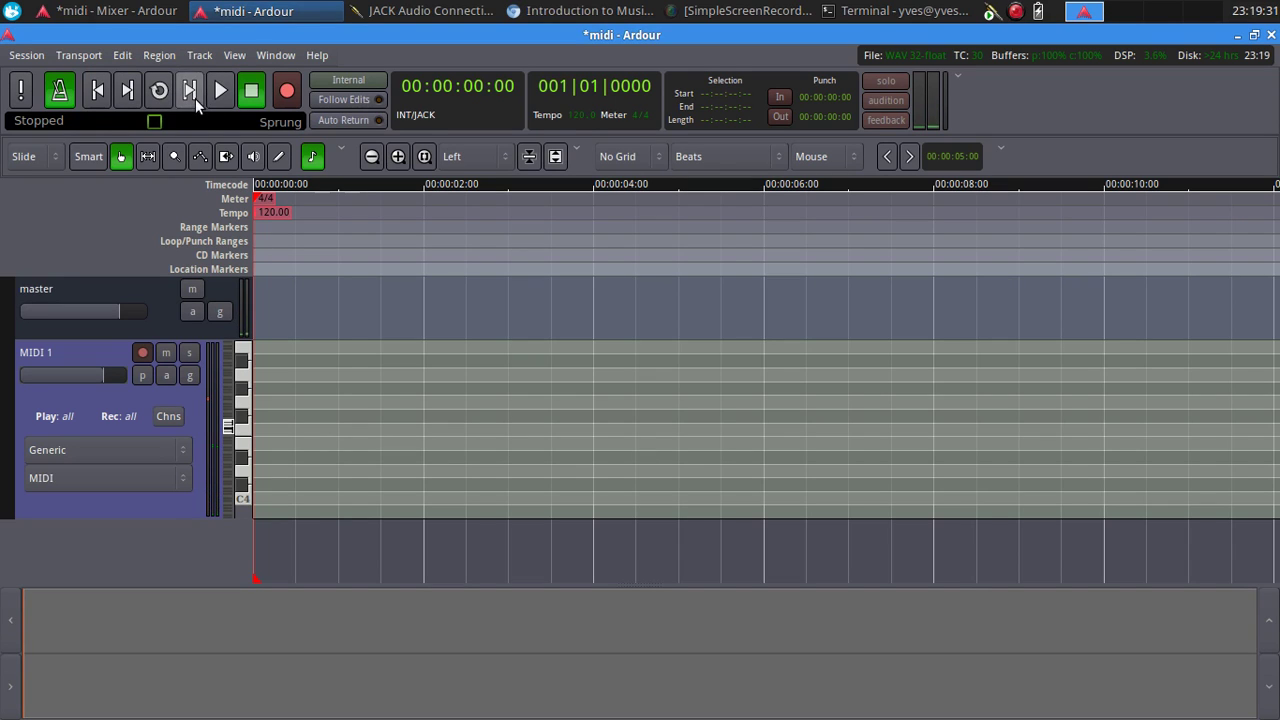
Set the tempo marker to 100 BPM and toggle the metronome click
{"action": "double_click", "coordinate": [277, 211]}
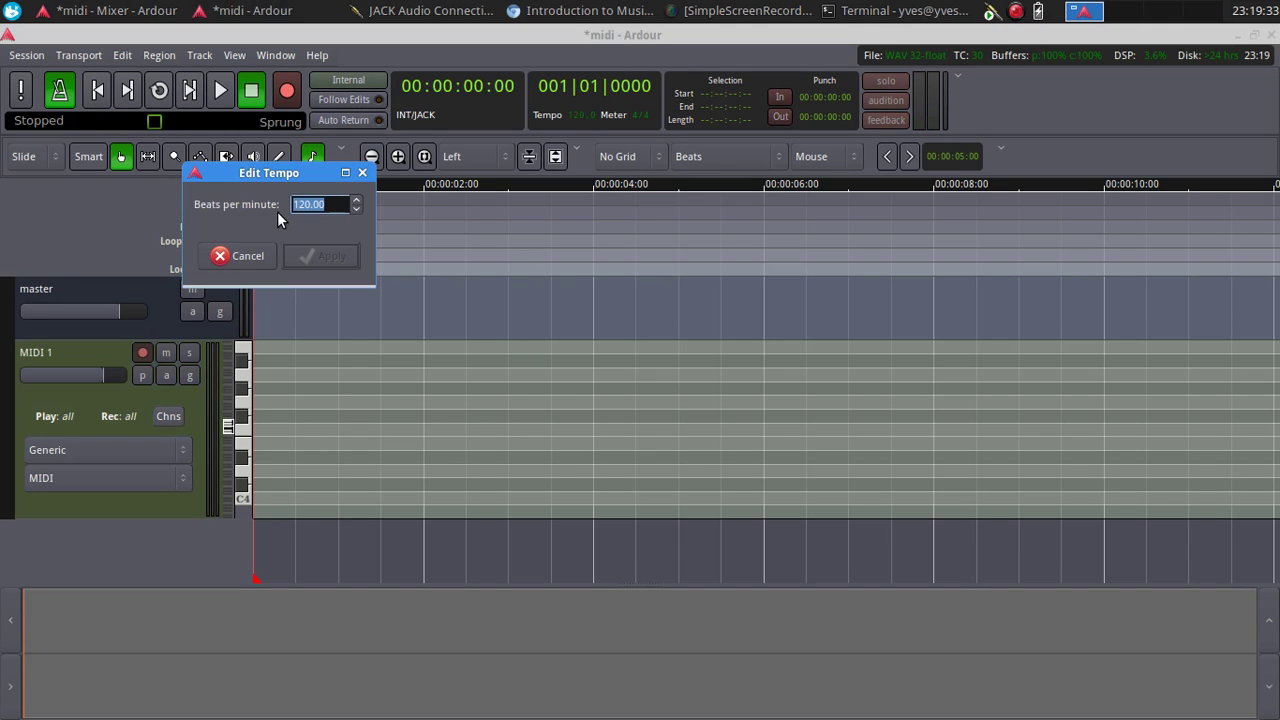
{"action": "type", "text": "10"}
{"action": "key", "text": "Return"}
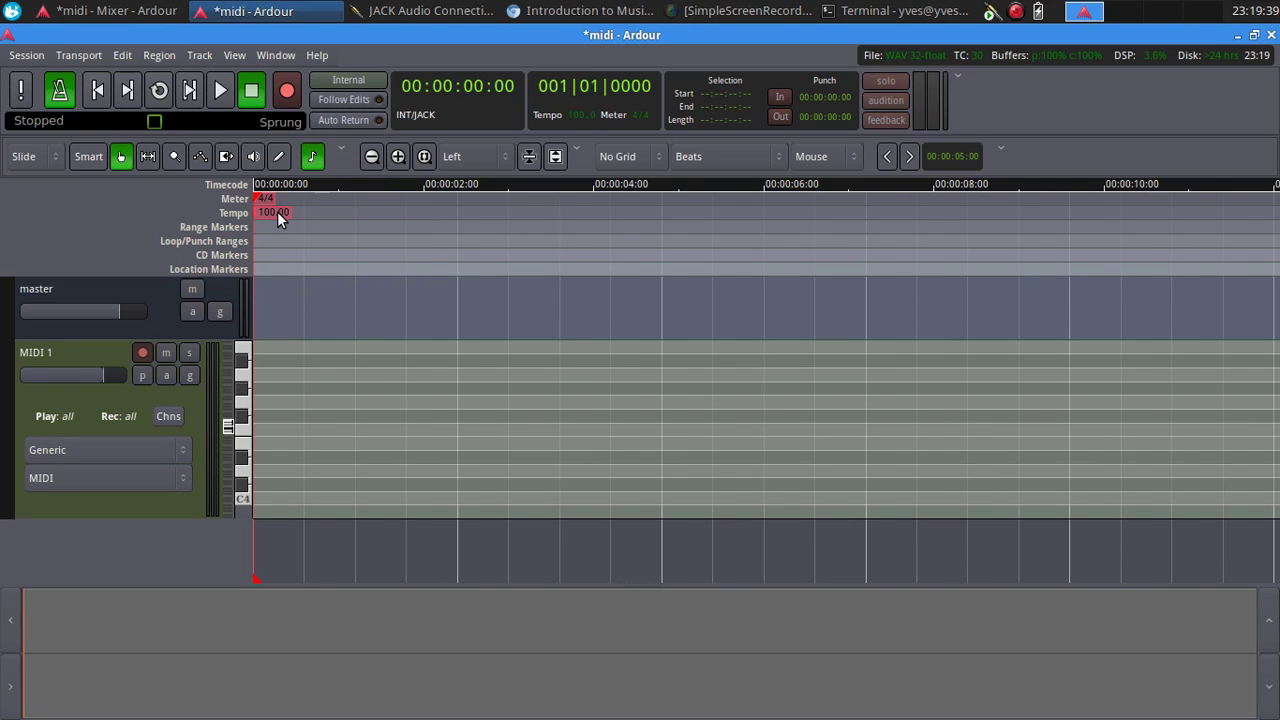
{"action": "left_click", "coordinate": [60, 92]}
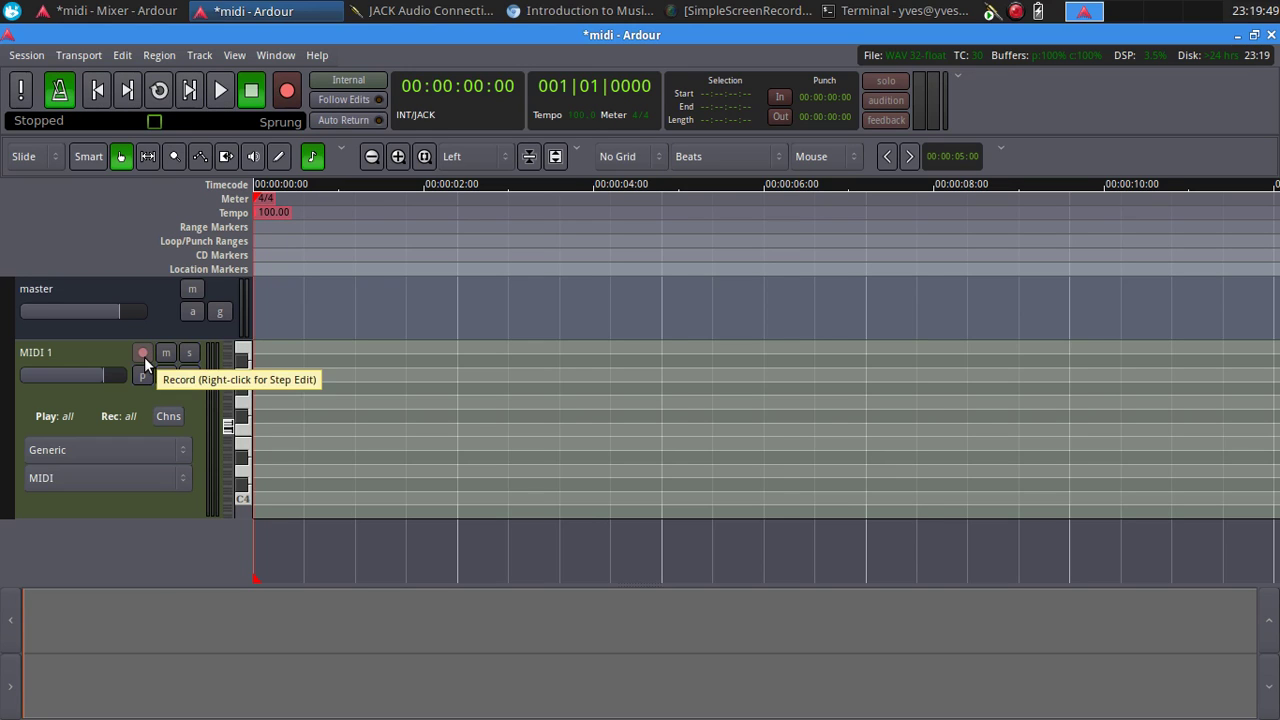
Record-arm MIDI 1, enable note-level editing, and arm global recording with Shift+R
{"action": "left_click", "coordinate": [144, 357]}
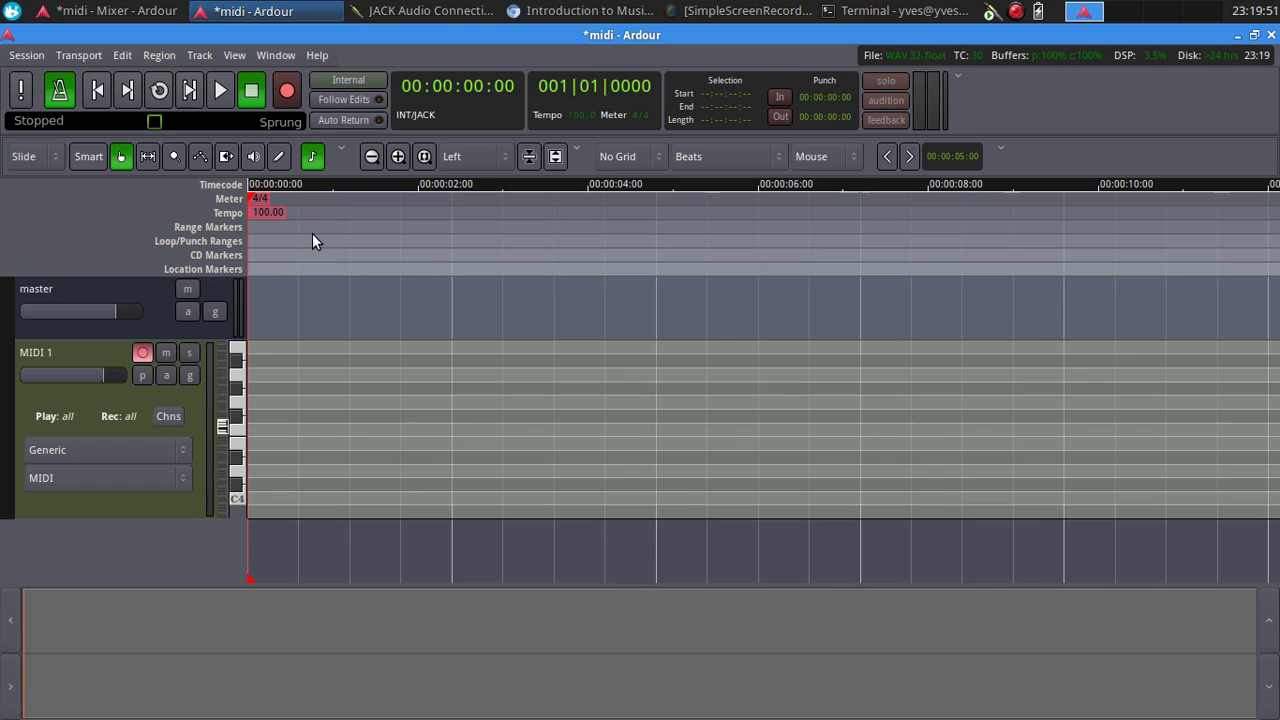
{"action": "left_click", "coordinate": [313, 156]}
{"action": "key", "text": "shift+r"}
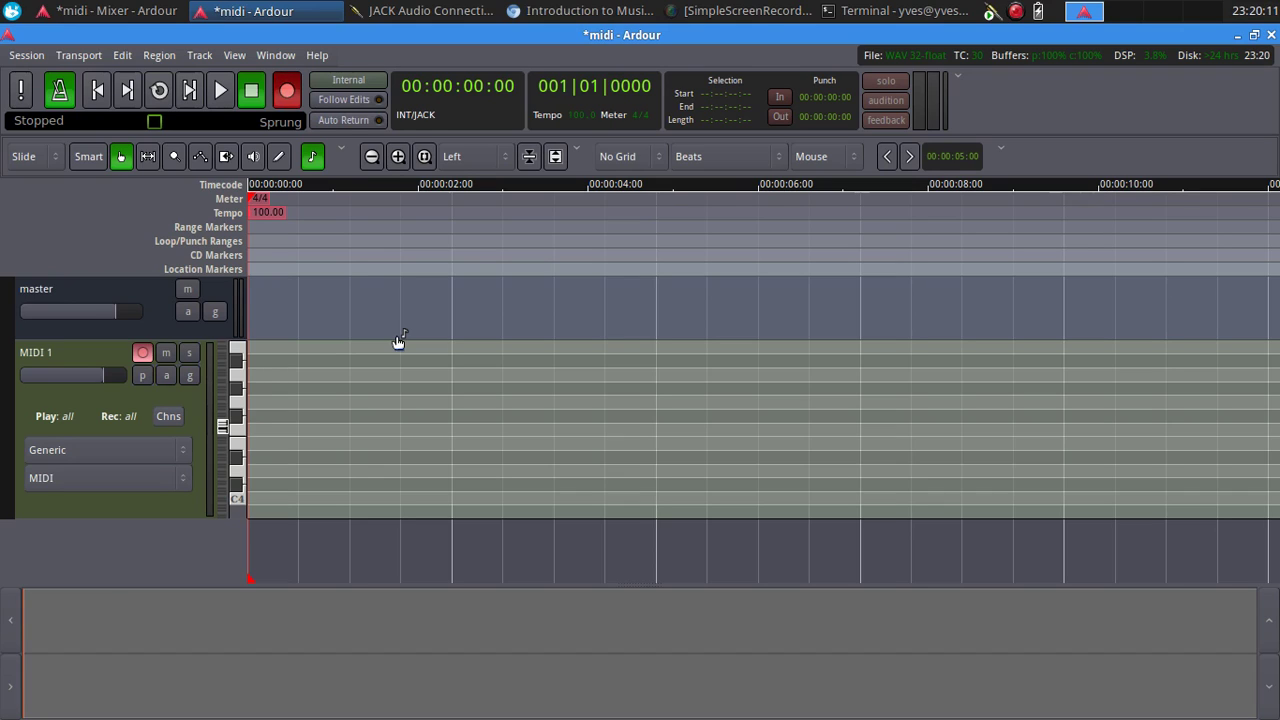
Record about twelve seconds of melody onto MIDI 1, starting and stopping with Space
{"action": "key", "text": "space"}
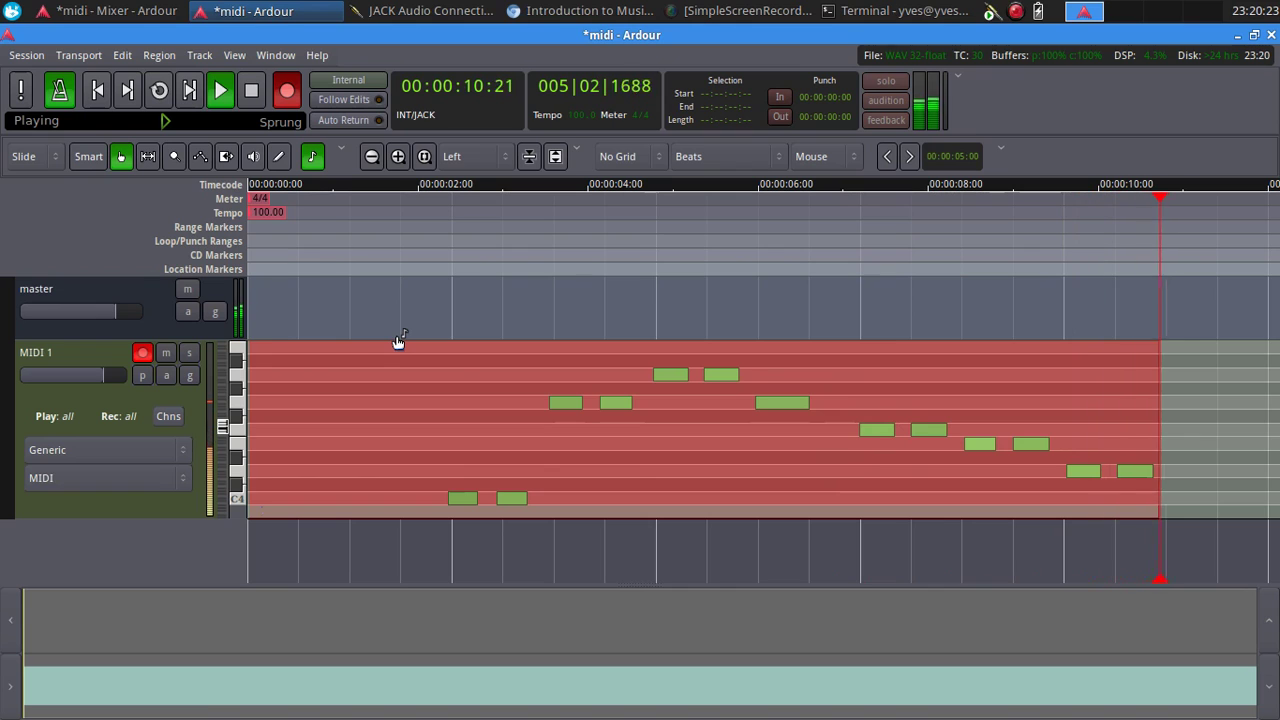
{"action": "key", "text": "space"}
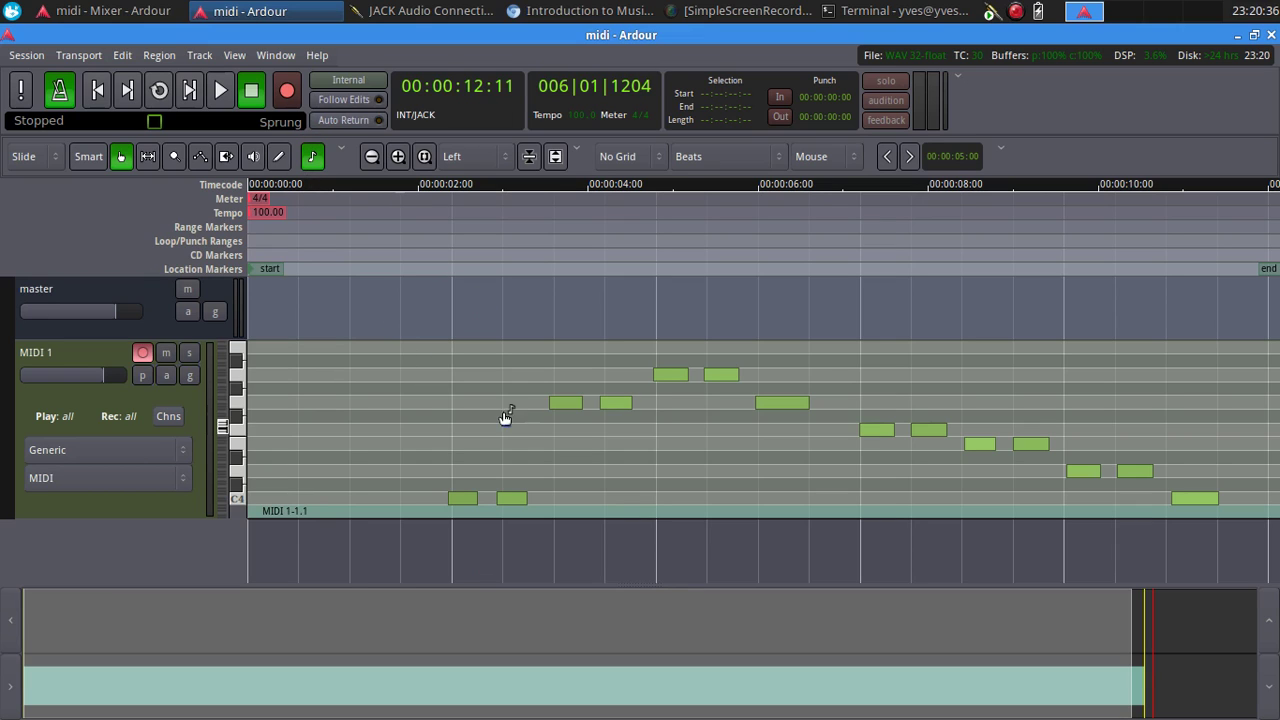
{"action": "left_click", "coordinate": [571, 406]}
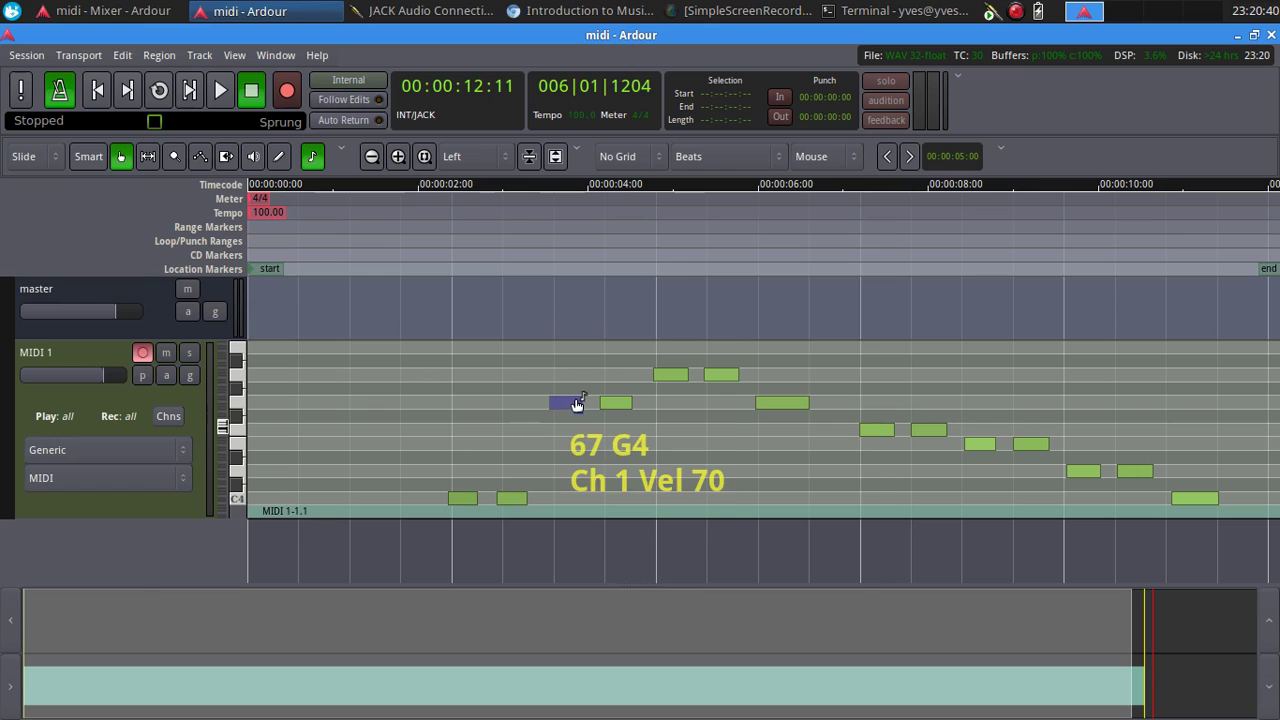
{"action": "double_click", "coordinate": [572, 403]}
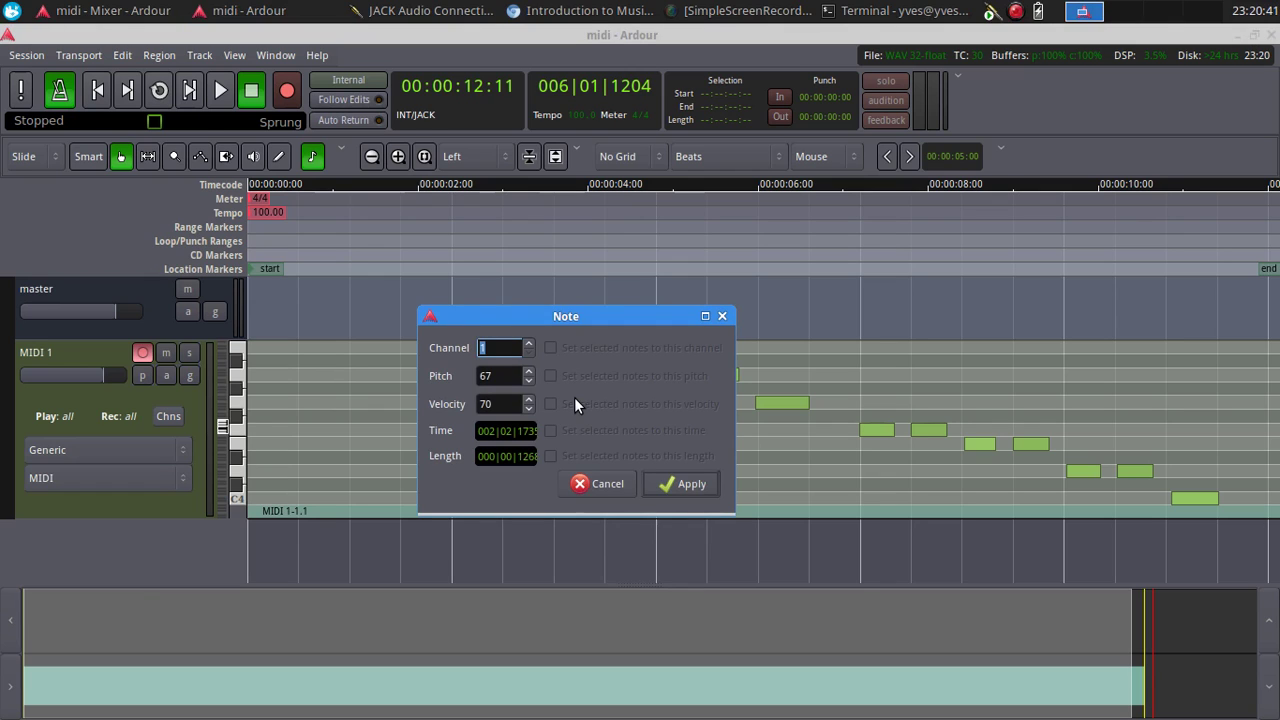
{"action": "left_click", "coordinate": [603, 486]}
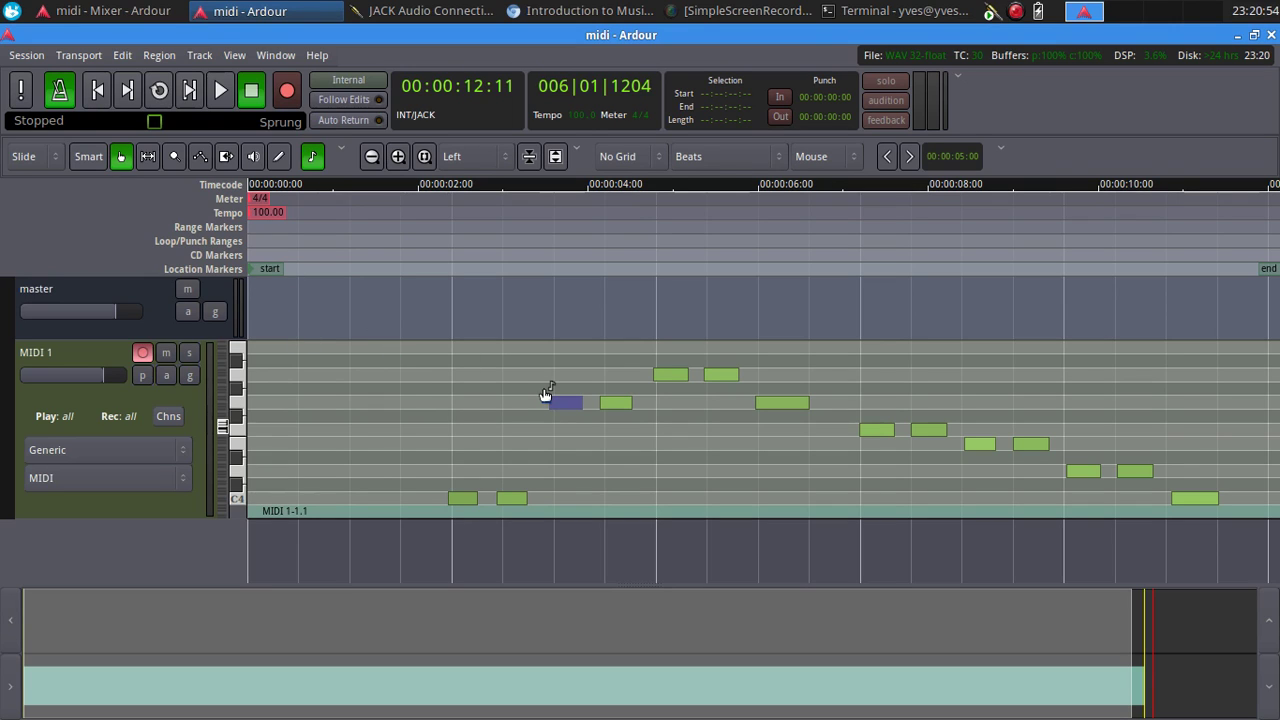
Leave note-level editing, set the grid to Beats/4, and bring up Quantize for the recorded region
{"action": "left_click", "coordinate": [313, 158]}
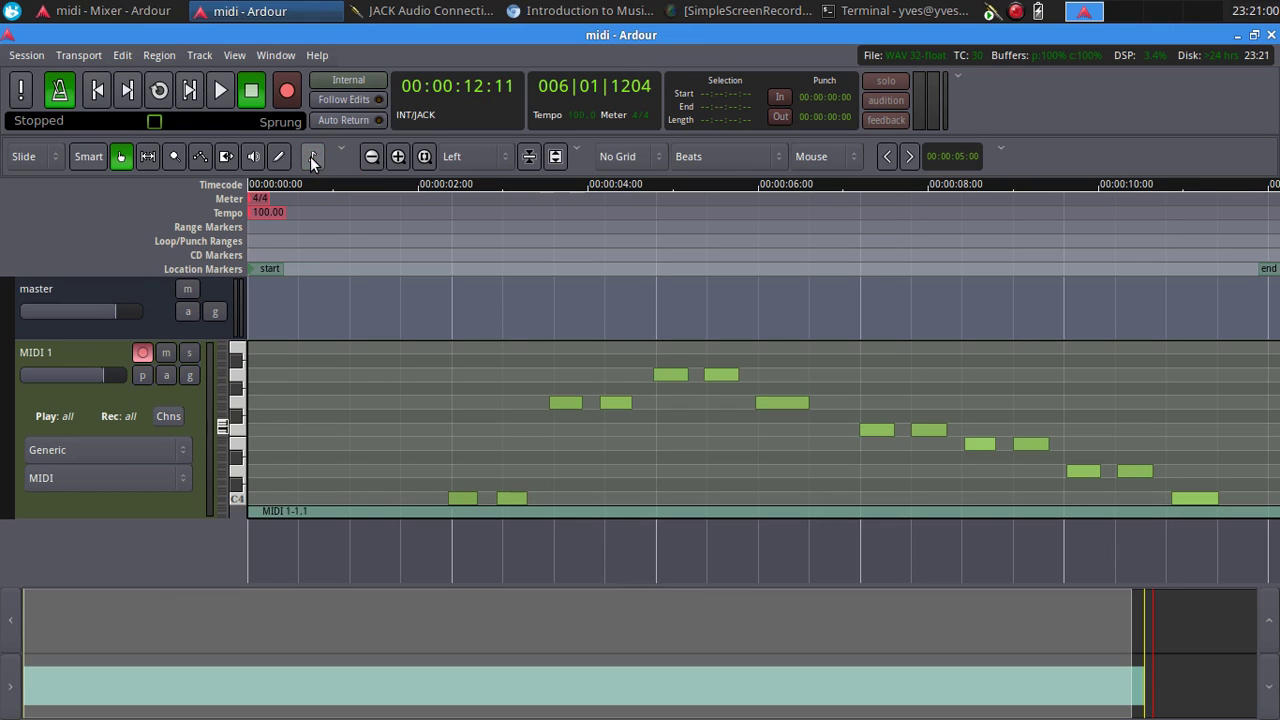
{"action": "left_click", "coordinate": [730, 158]}
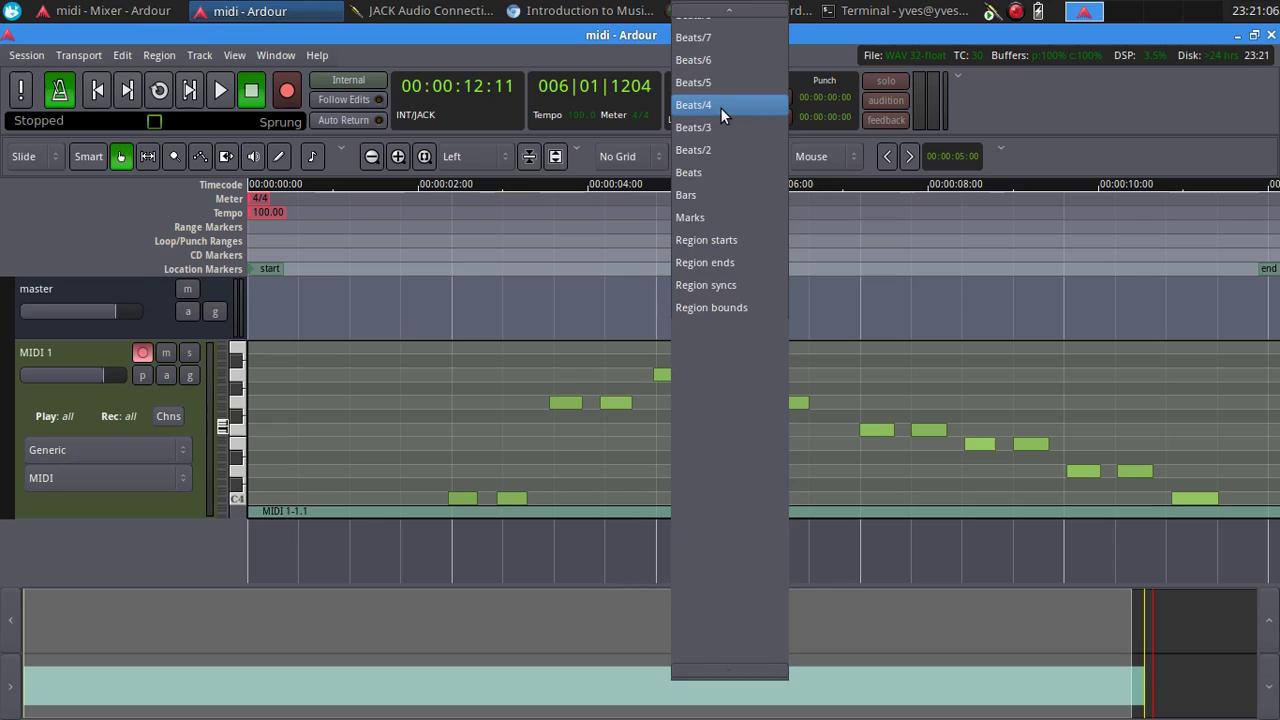
{"action": "left_click", "coordinate": [720, 107]}
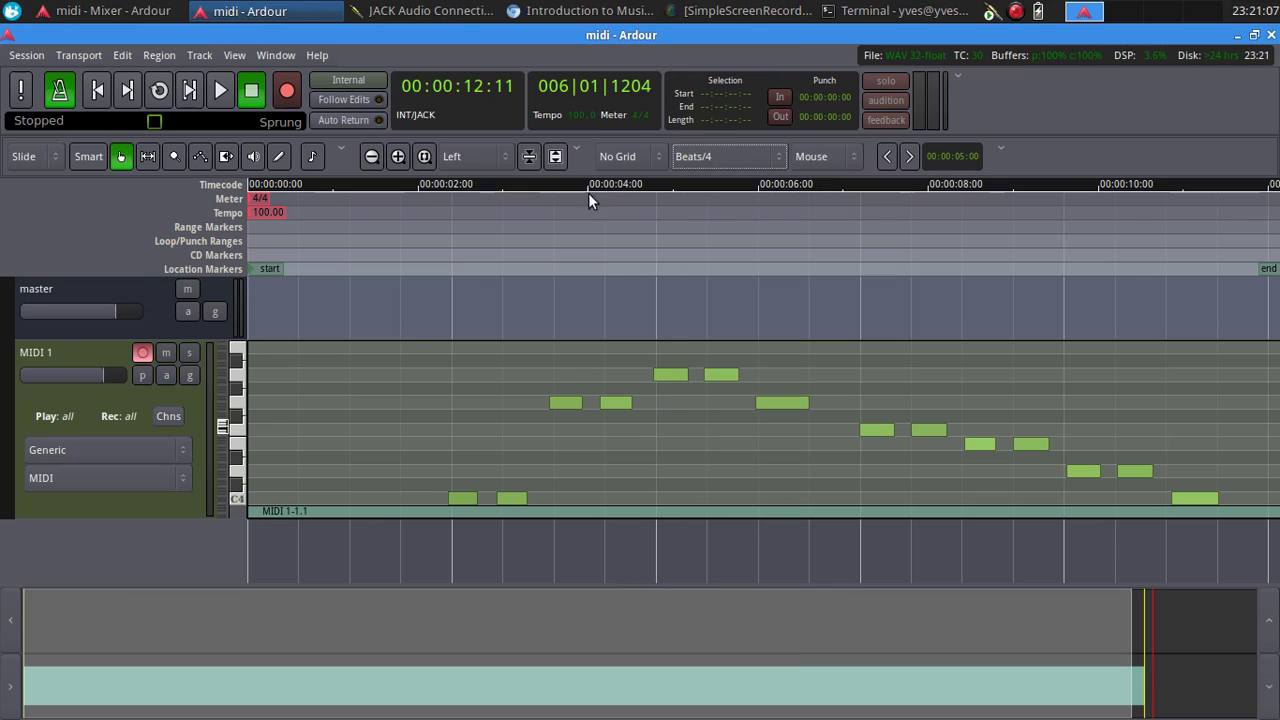
{"action": "left_click", "coordinate": [525, 345]}
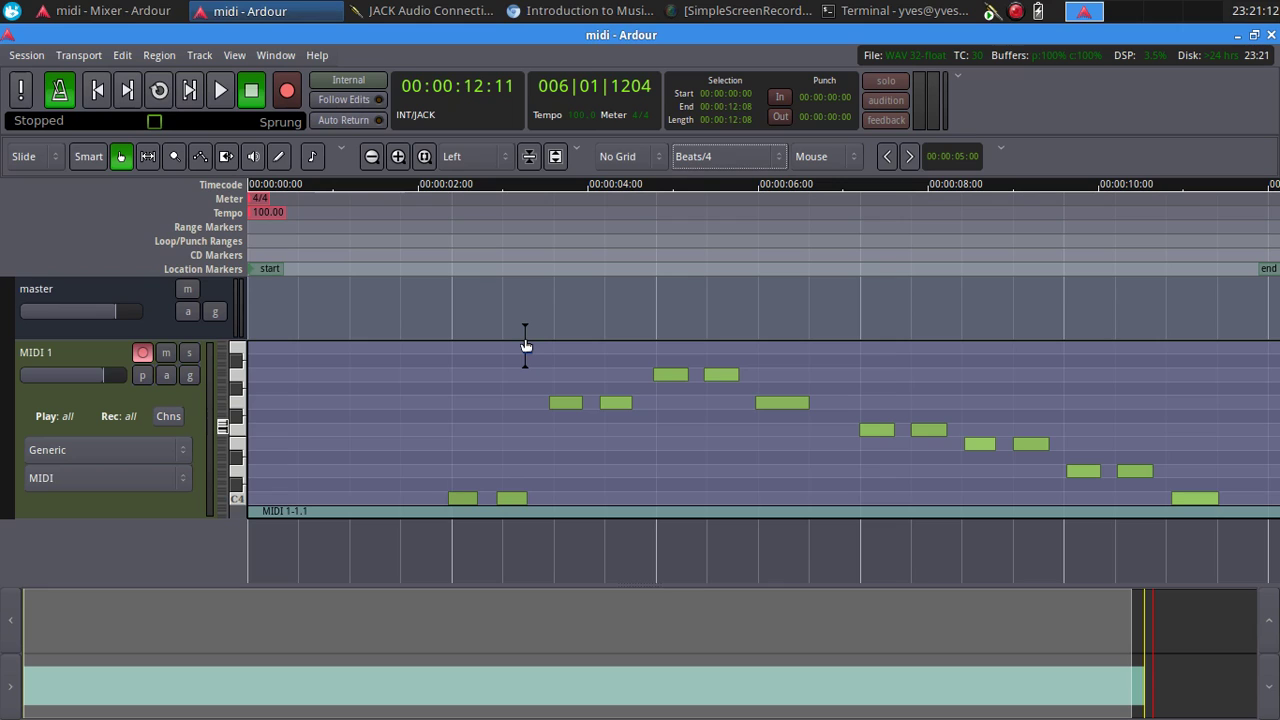
{"action": "key", "text": "q"}
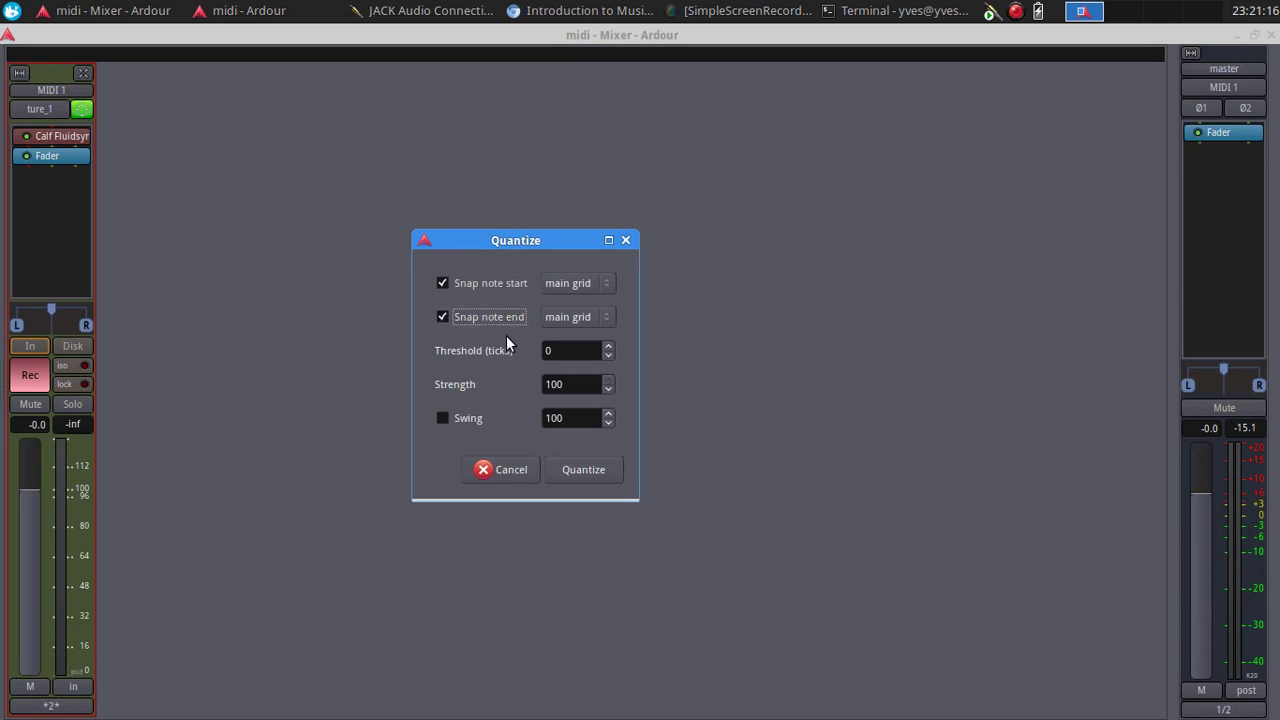
Quantize region MIDI 1-1.1 at strength 20 and return to the editor window
{"action": "double_click", "coordinate": [579, 386]}
{"action": "type", "text": "20"}
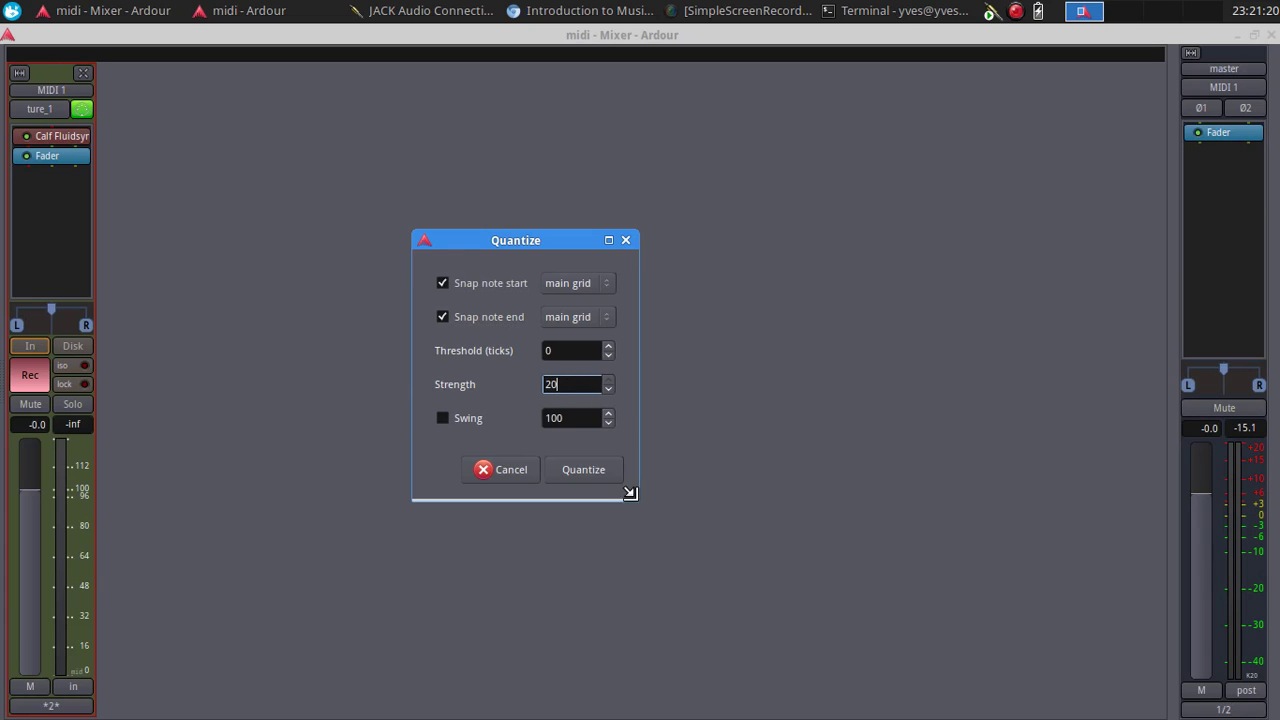
{"action": "left_click", "coordinate": [594, 471]}
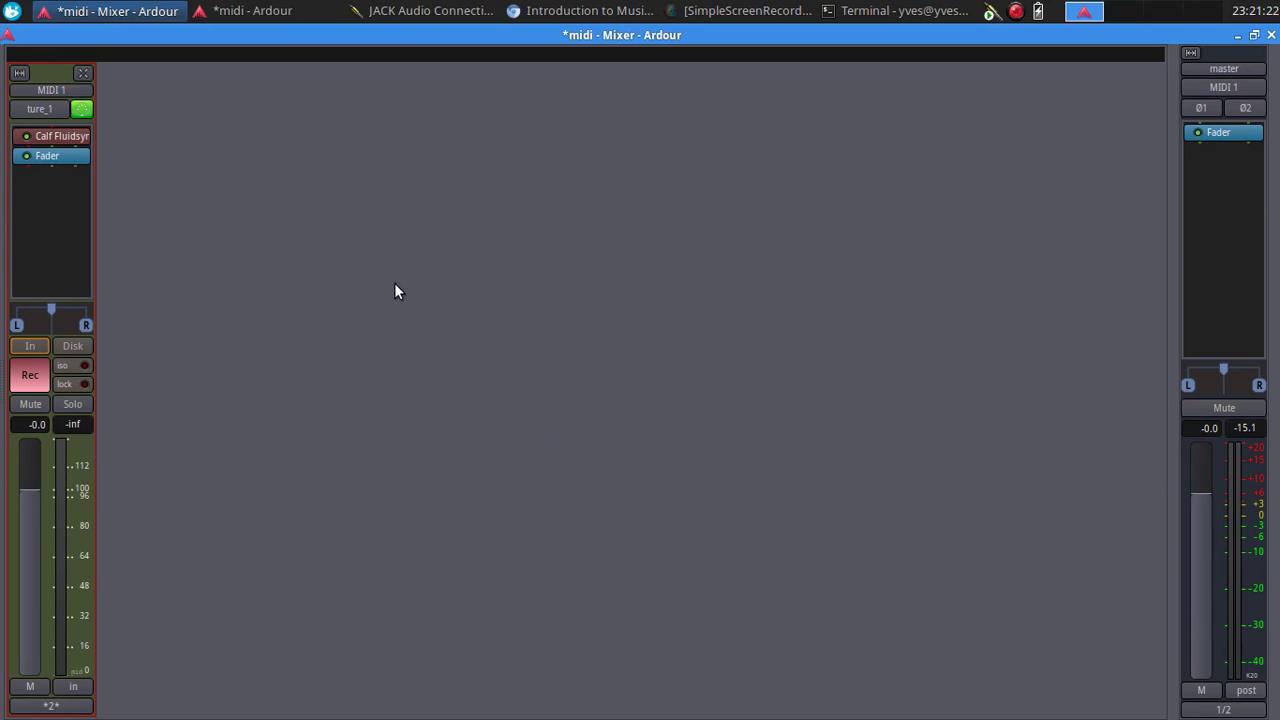
{"action": "left_click", "coordinate": [272, 10]}
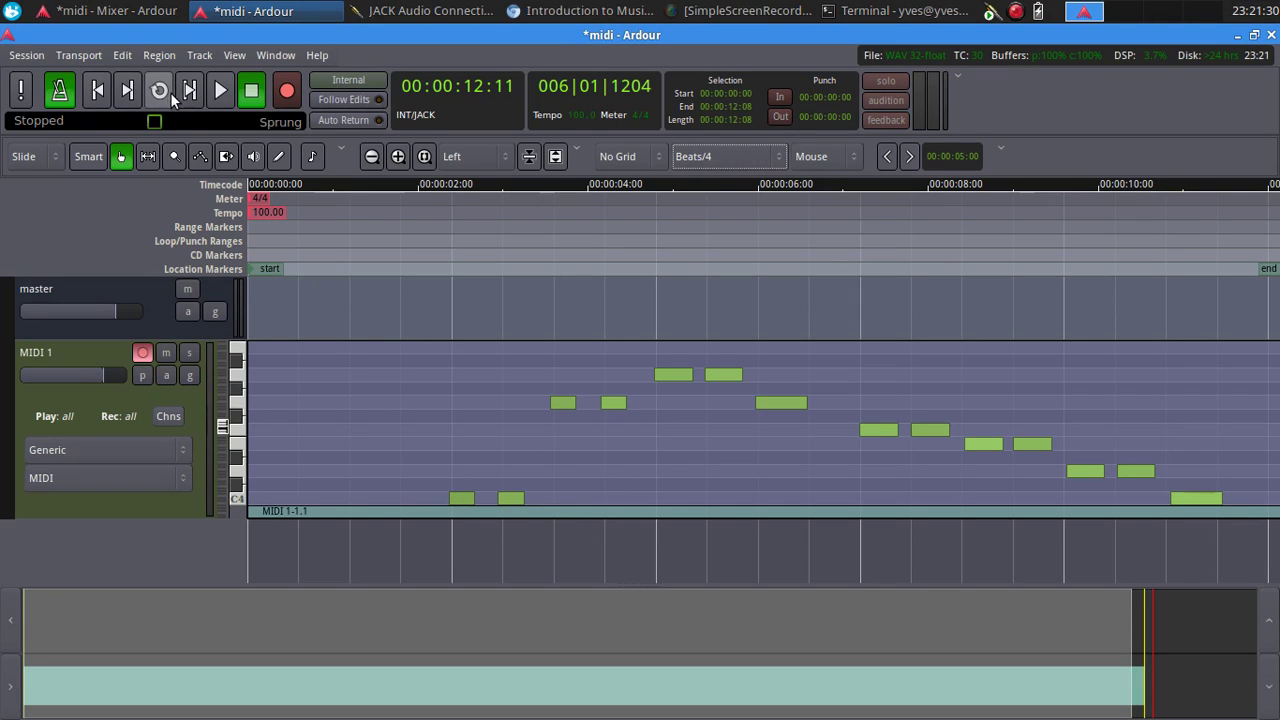
Turn the metronome off and play the quantized melody from the session start
{"action": "left_click", "coordinate": [59, 91]}
{"action": "left_click", "coordinate": [98, 90]}
{"action": "left_click", "coordinate": [219, 100]}
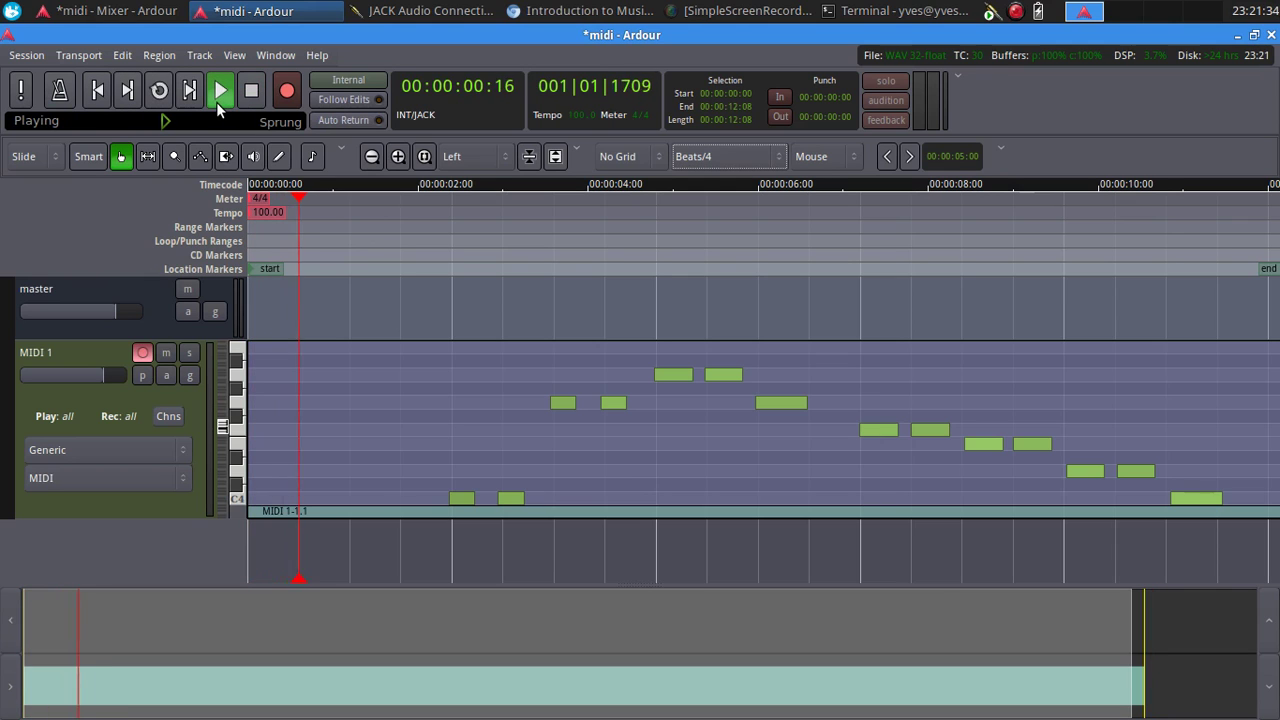